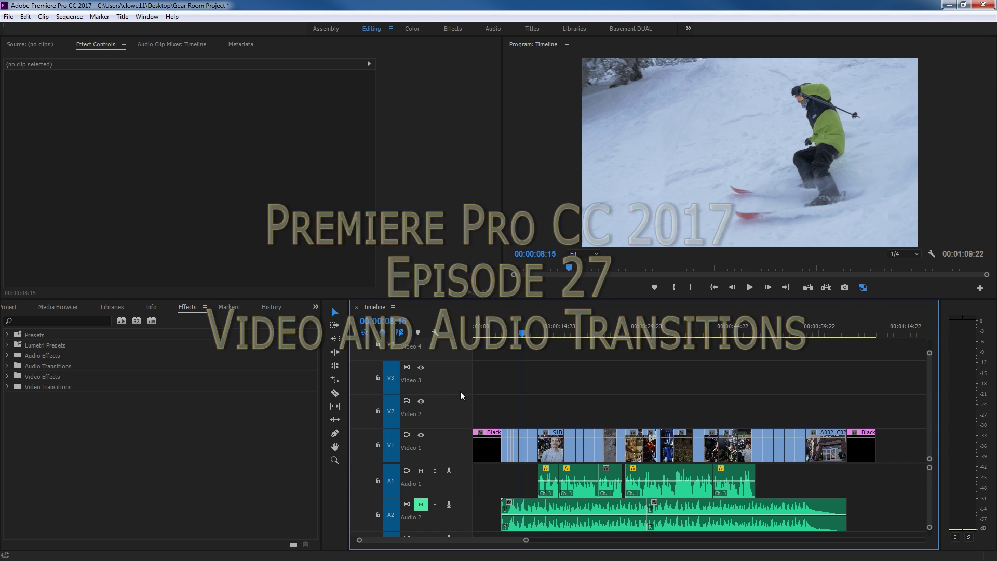
Step: Browse the video and audio transition categories in the effects library and show the Dissolve transitions
scroll(75, 309, up, 4)
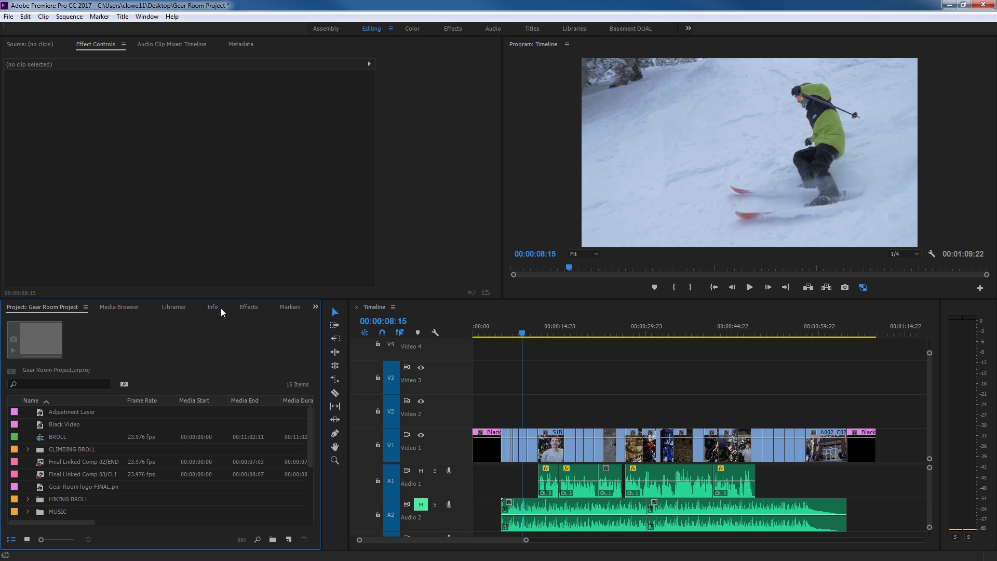
click(249, 307)
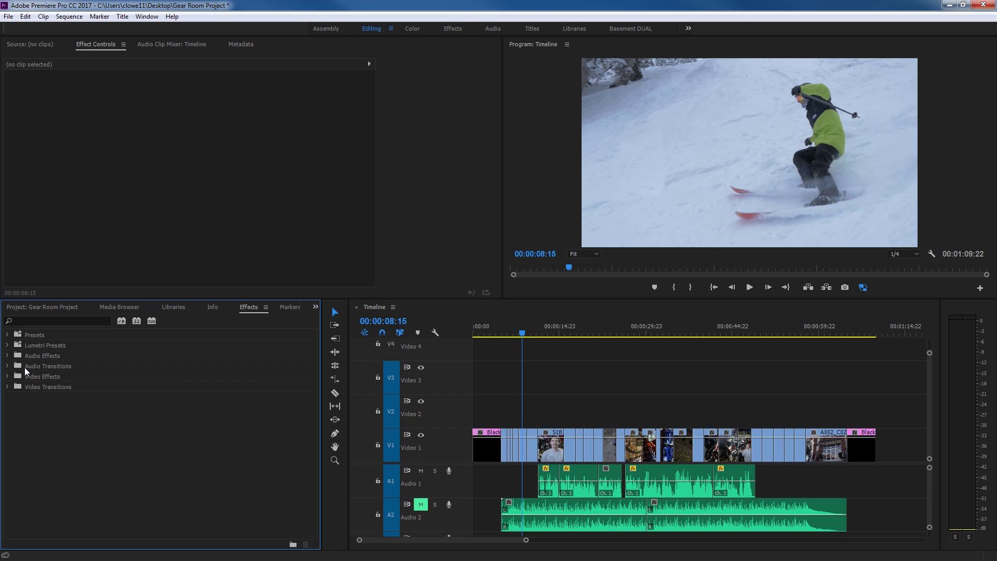
click(7, 387)
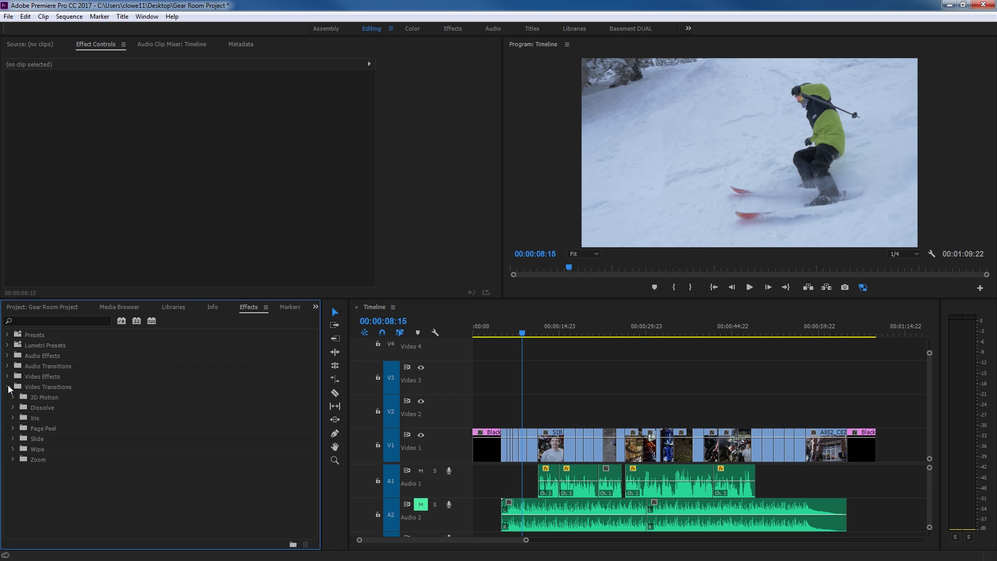
click(7, 386)
click(7, 367)
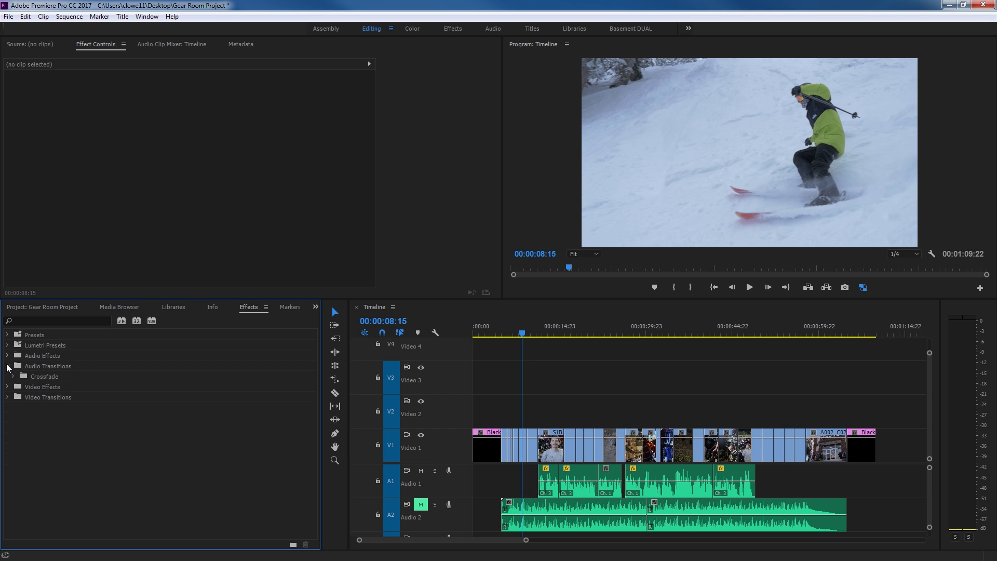
click(8, 366)
click(8, 386)
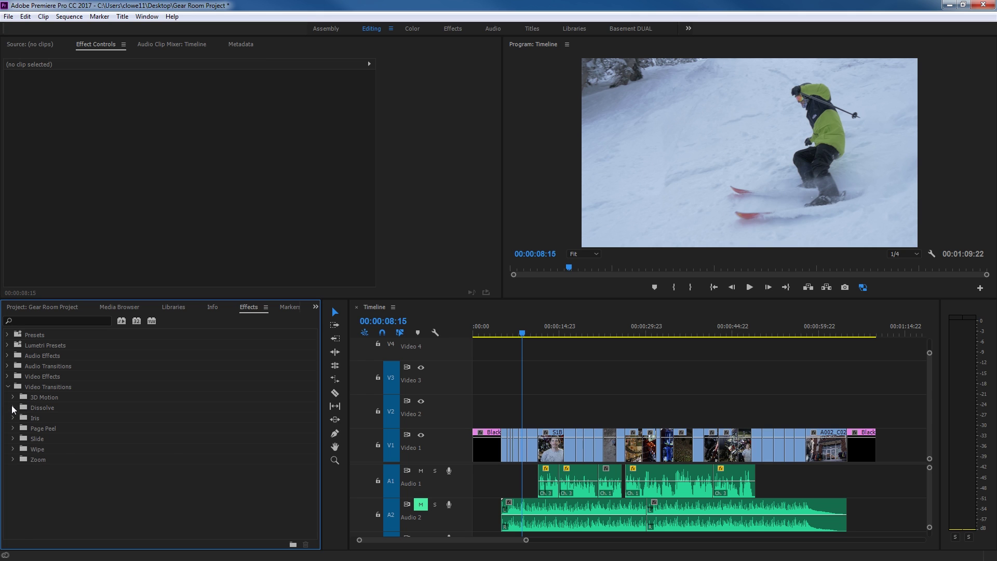
click(13, 408)
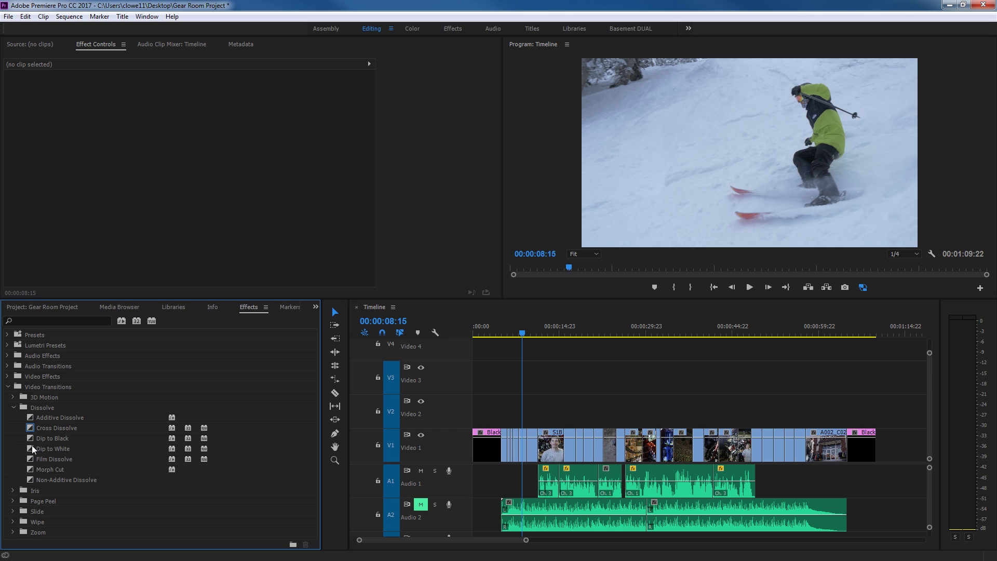
Step: Make Dip to White the default transition and switch the default back to Cross Dissolve
right_click(30, 446)
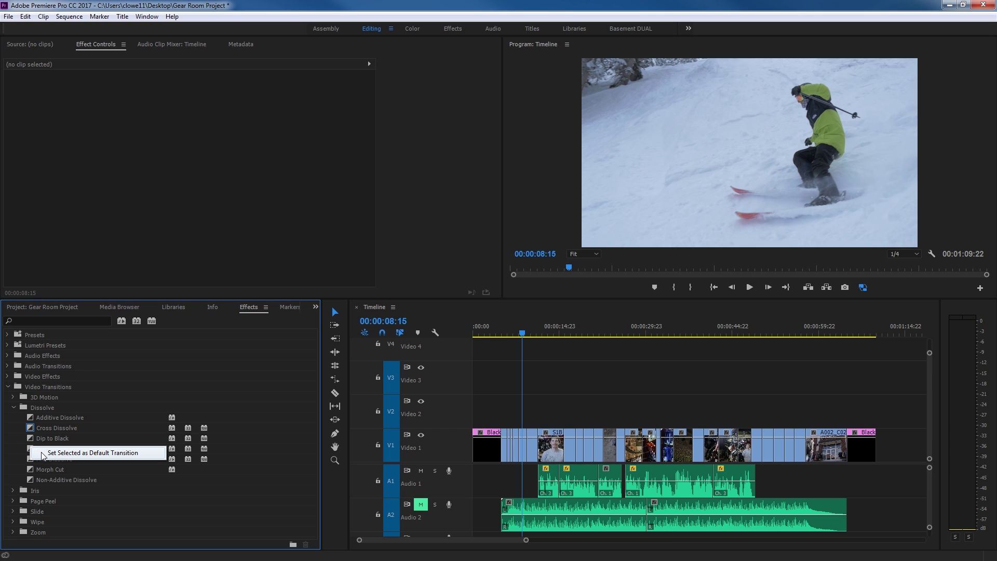
click(42, 453)
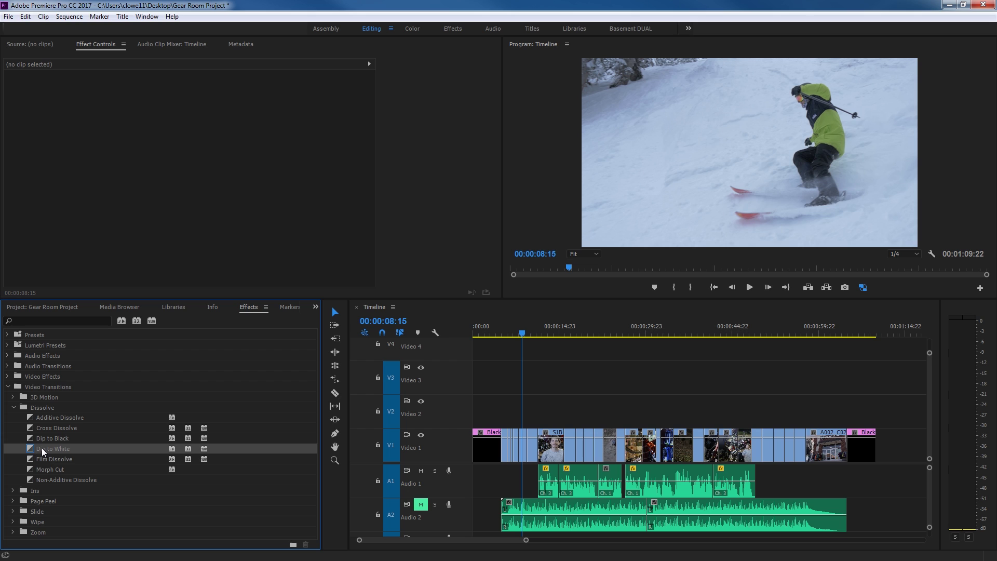
click(30, 429)
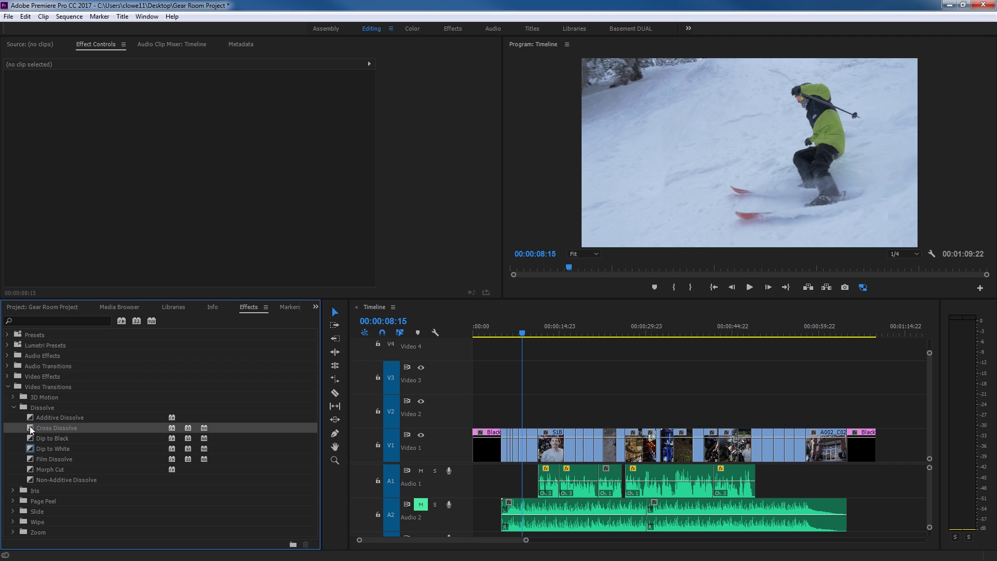
right_click(30, 426)
click(48, 434)
Step: Set Pinwheel from the Wipe transitions as the default transition
click(12, 521)
scroll(55, 487, down, 3)
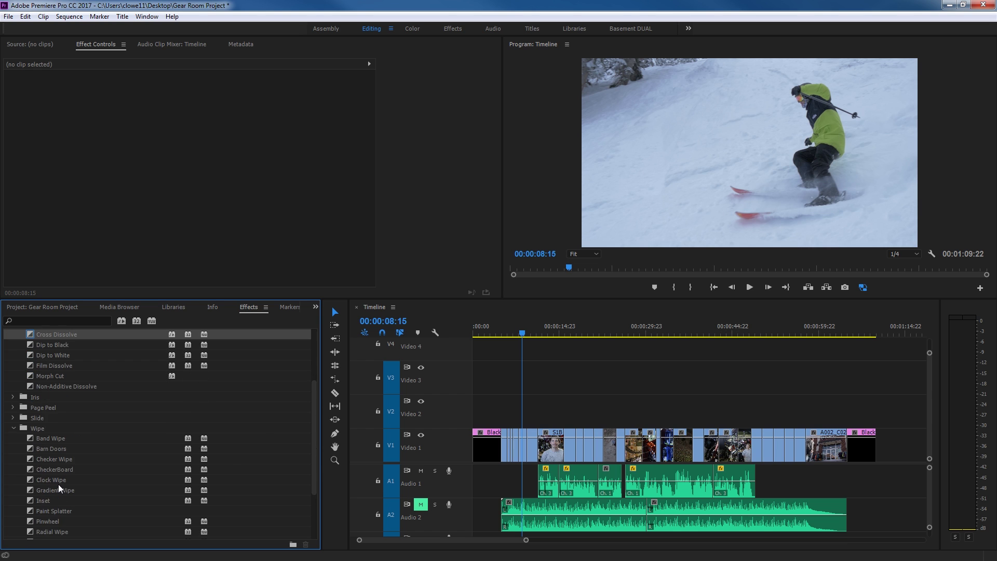
scroll(58, 484, down, 4)
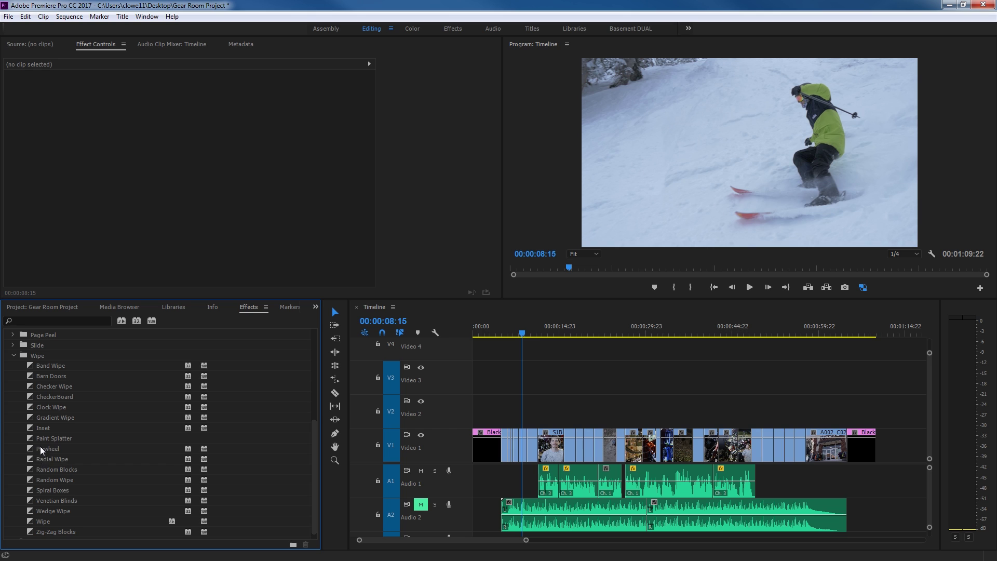
right_click(39, 446)
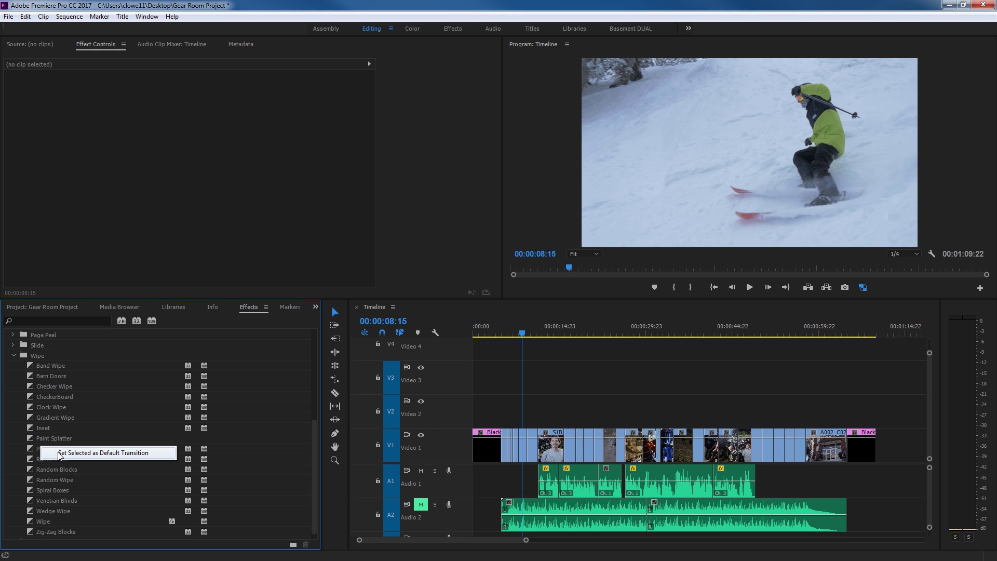
click(61, 453)
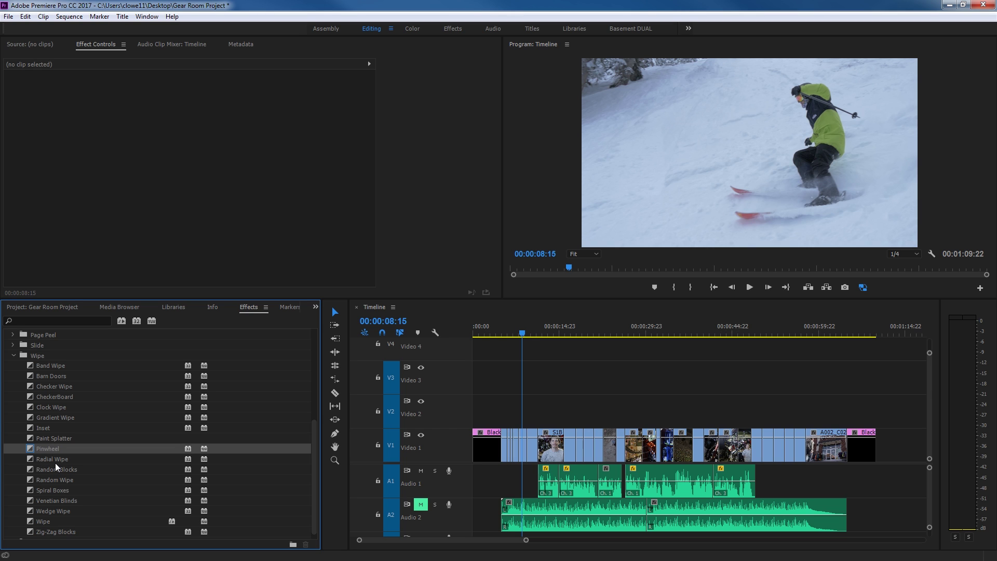
Step: Restore Cross Dissolve from the Dissolve transitions as the default transition
scroll(55, 462, up, 2)
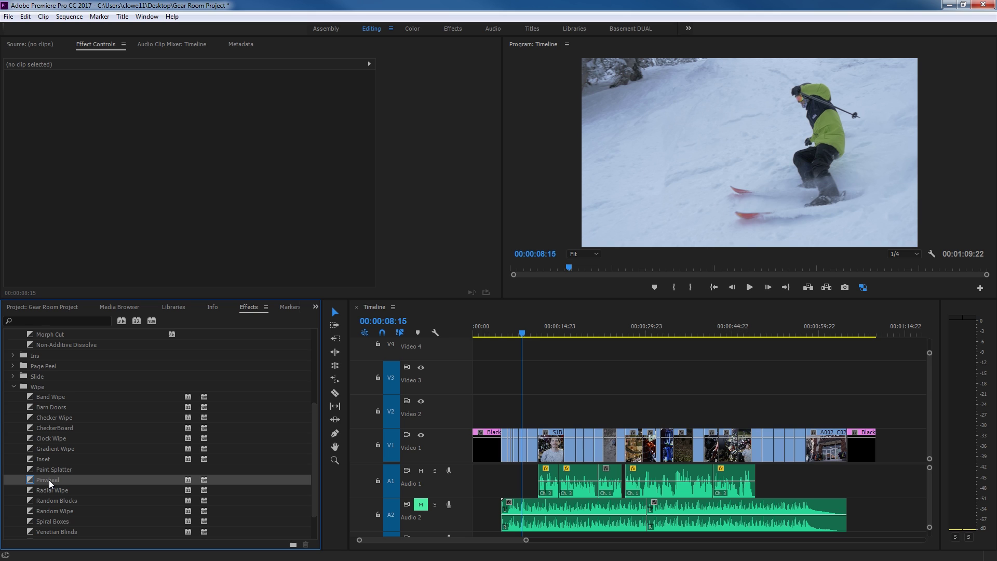
scroll(49, 463, up, 4)
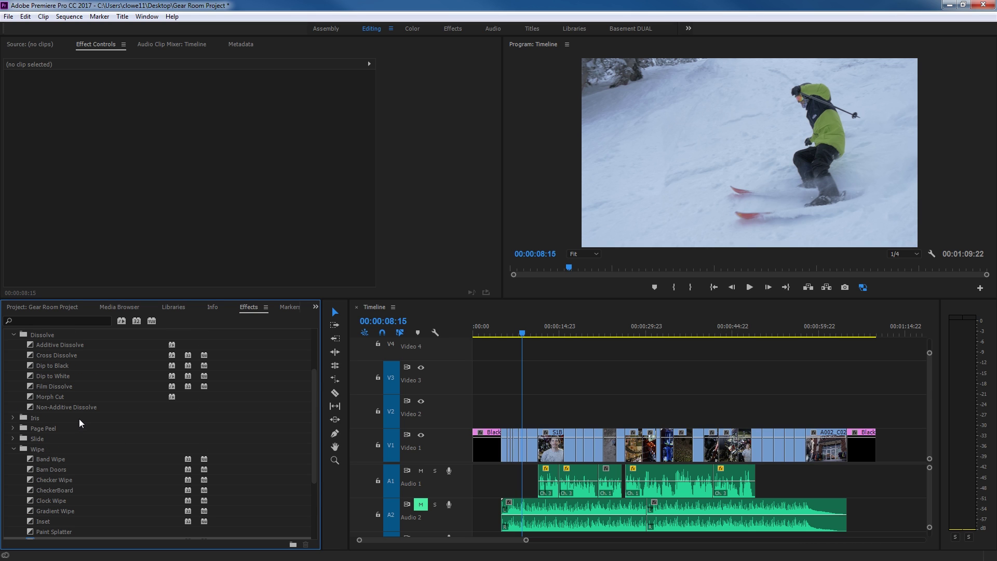
right_click(30, 357)
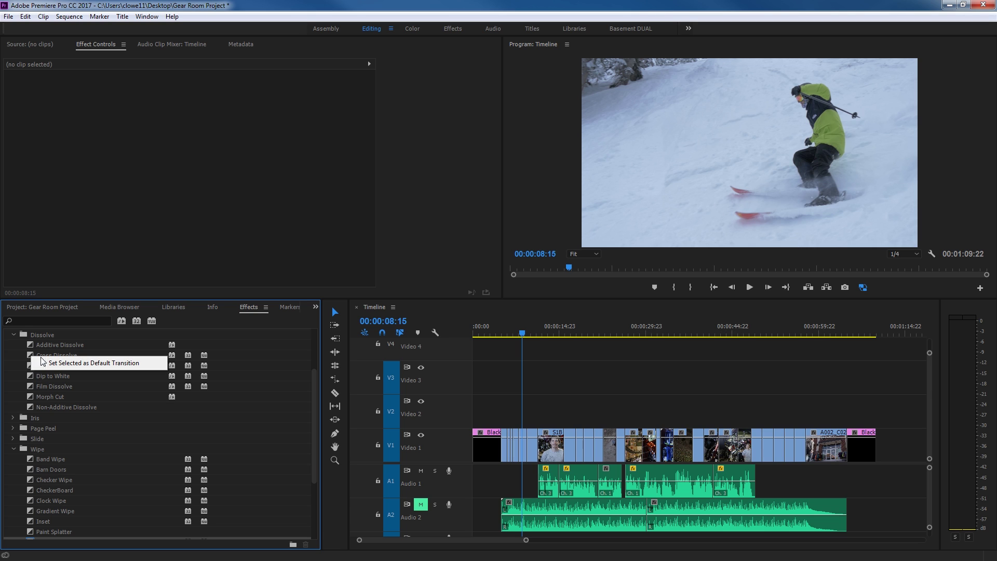
click(66, 366)
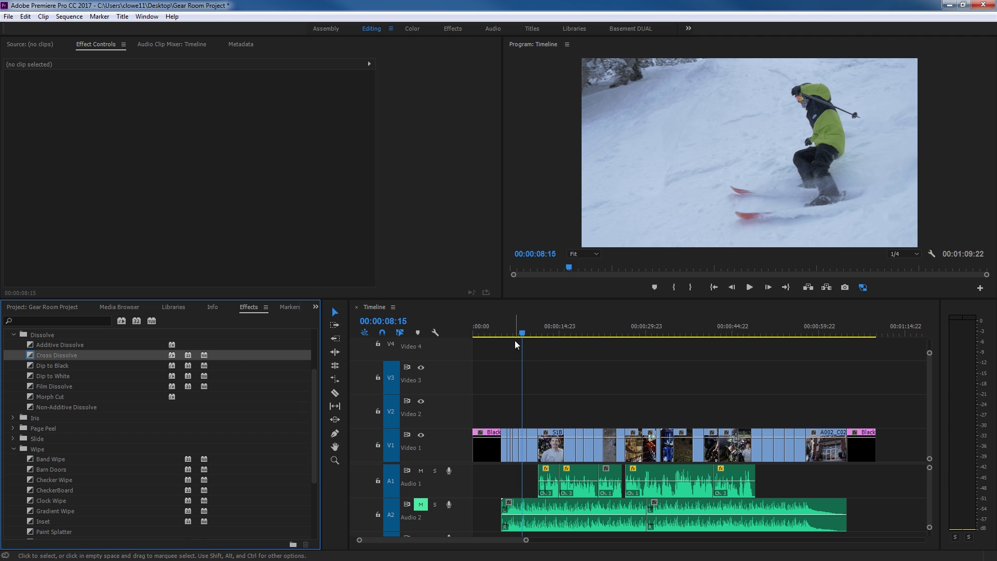
Step: Play the sequence across the cut between the backpack clip A015_C040_04072F_001.R3D and the ski clip P1010712.MOV
click(520, 333)
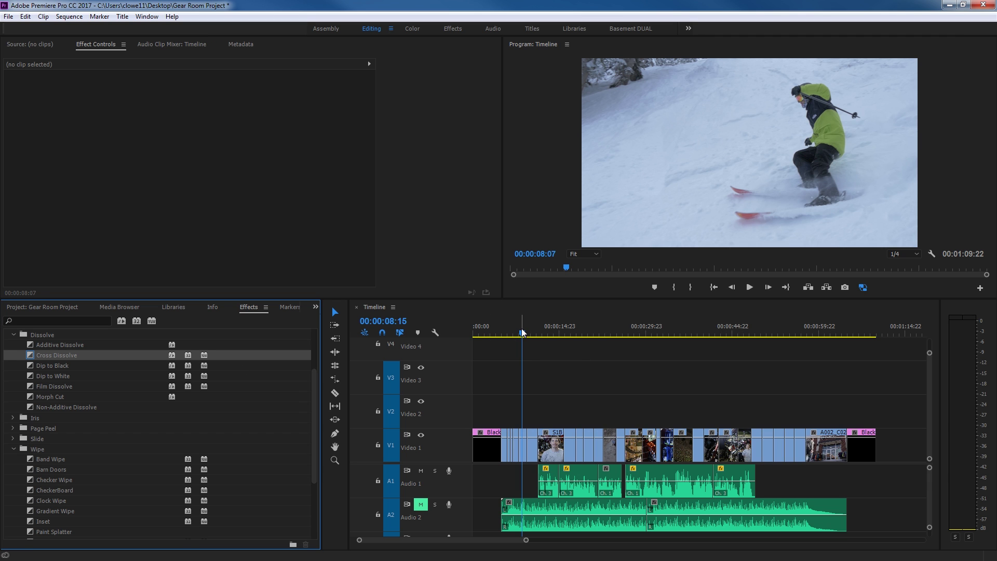
key(=)
key(=)
key(=)
key(=)
key(=)
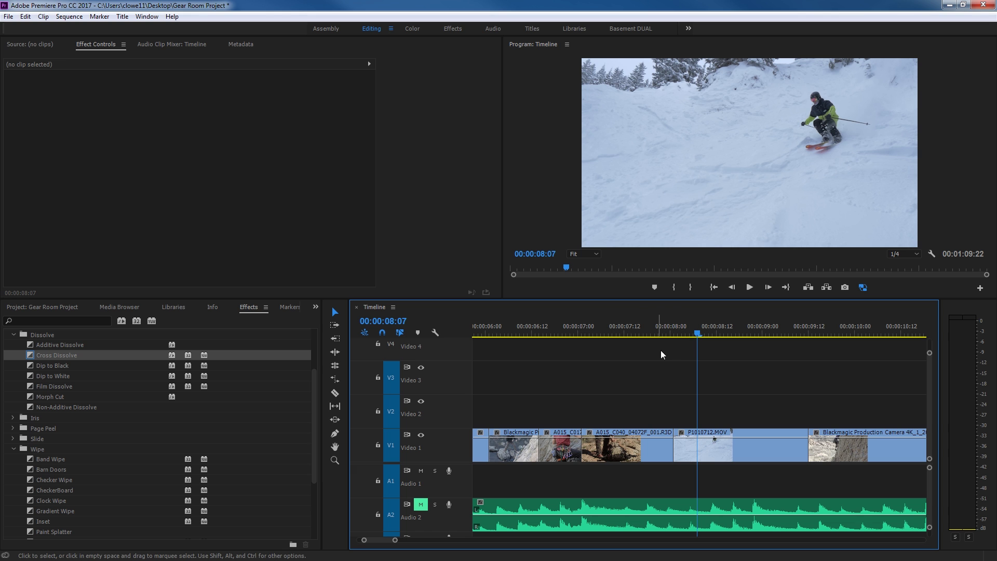
drag(651, 332, 609, 334)
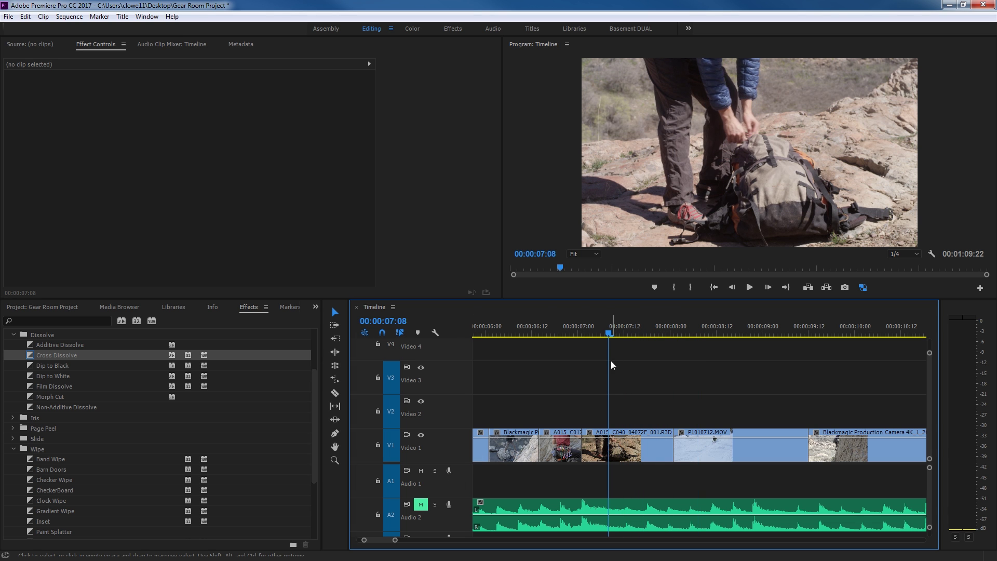
key(space)
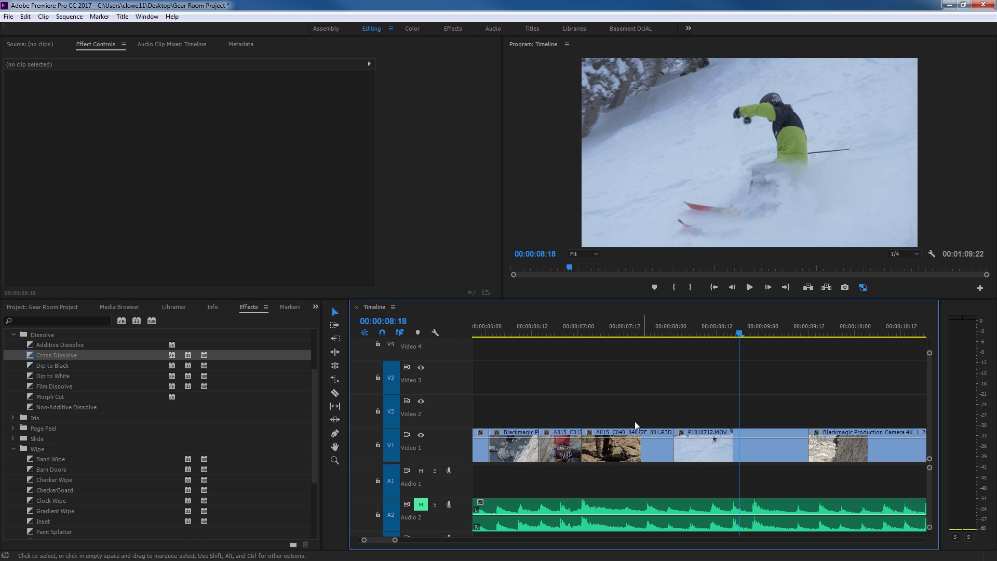
Step: Apply a Cross Dissolve to the Video 1 cut between the backpack clip and the ski clip P1010712.MOV
scroll(165, 418, up, 1)
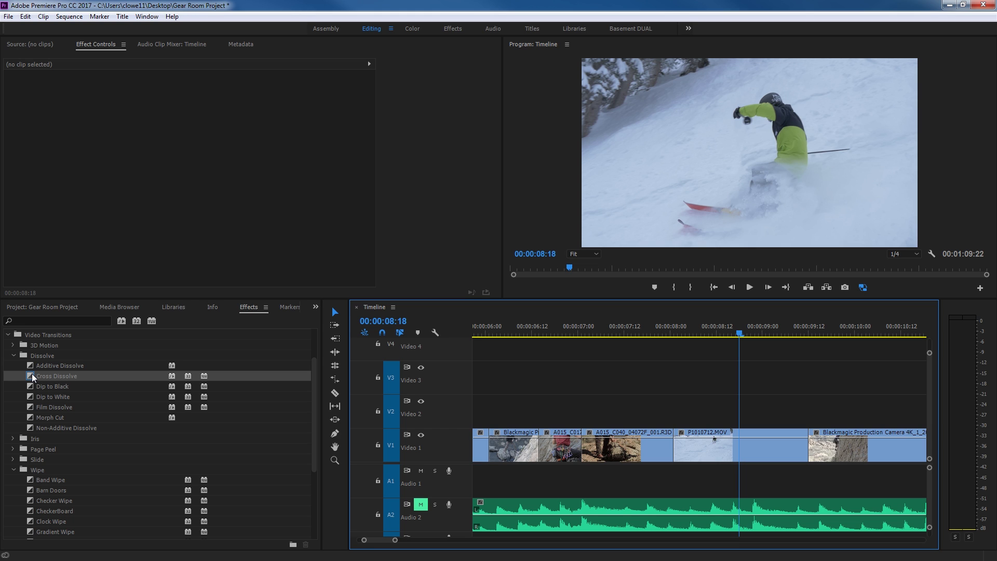
drag(32, 377, 675, 443)
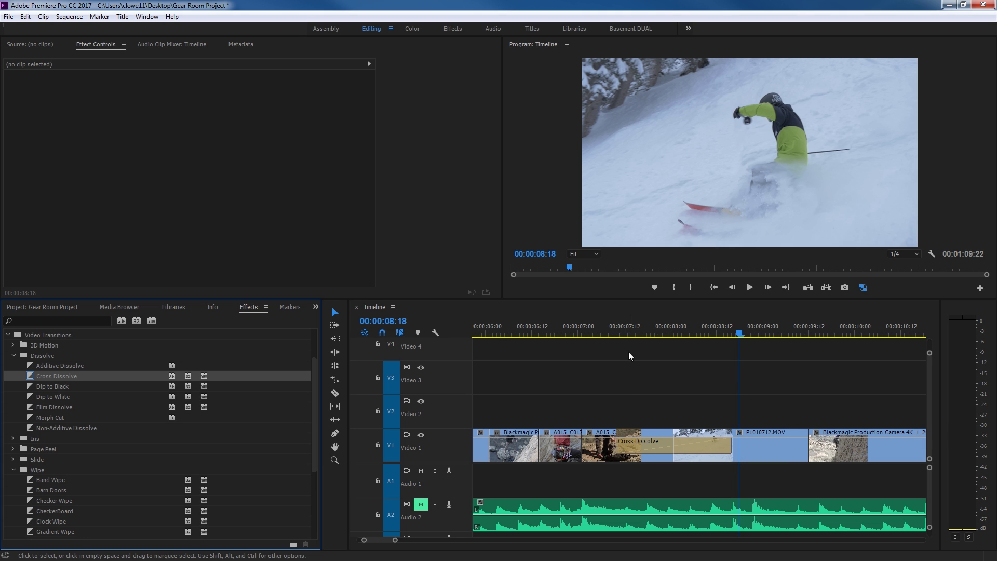
Step: Inspect both clips joined by the Cross Dissolve and play the sequence through the transition
click(614, 332)
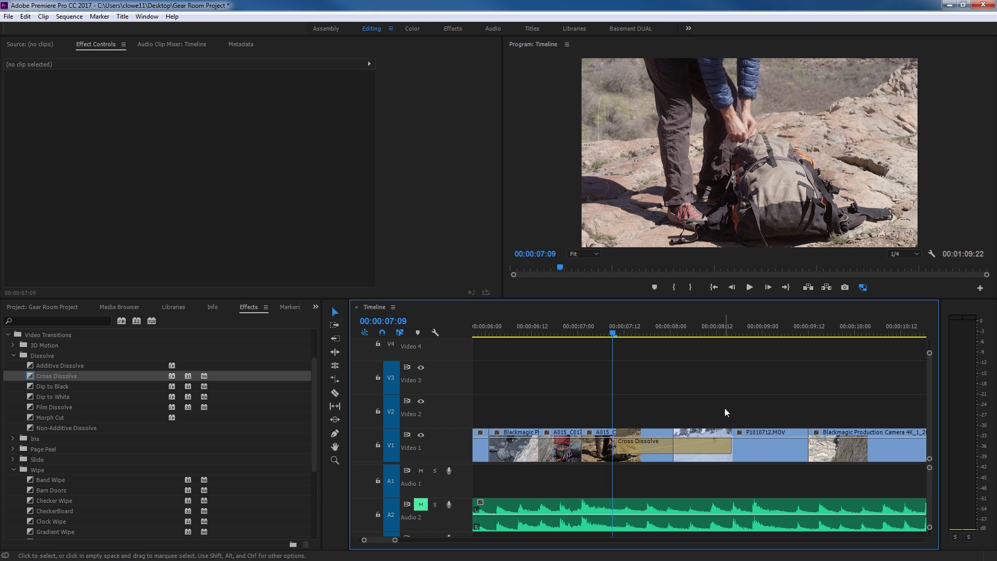
click(729, 436)
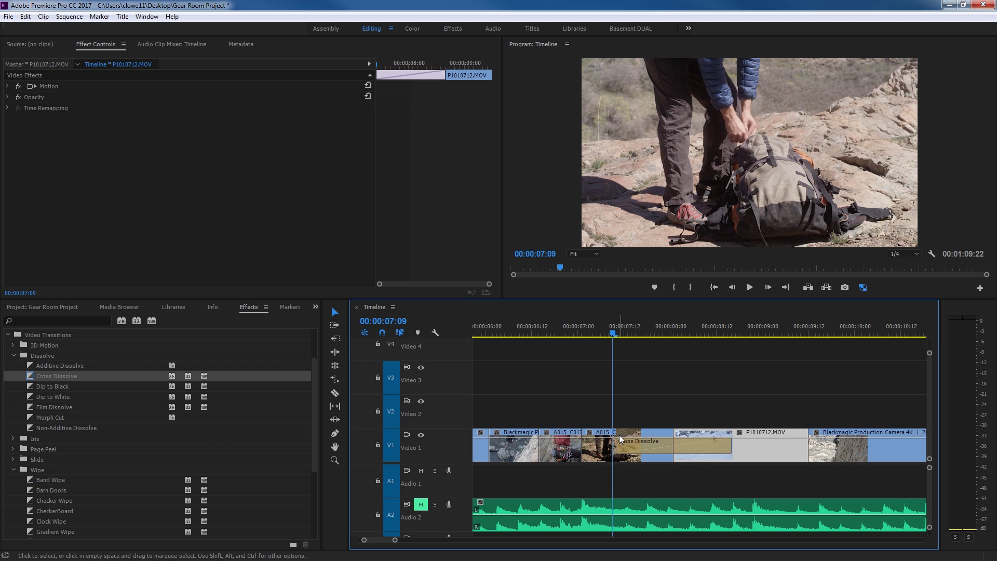
click(620, 434)
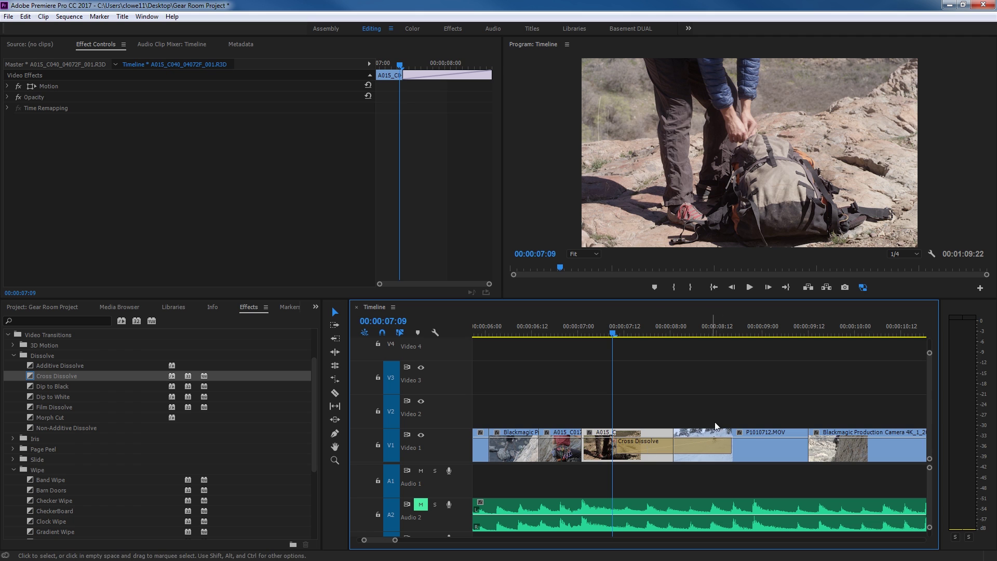
click(755, 434)
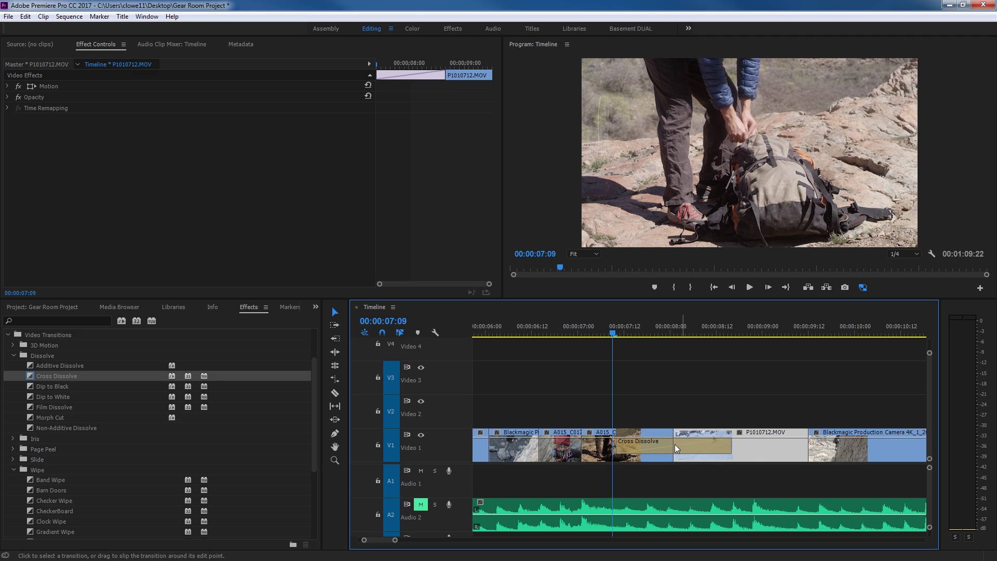
click(621, 387)
click(606, 329)
key(space)
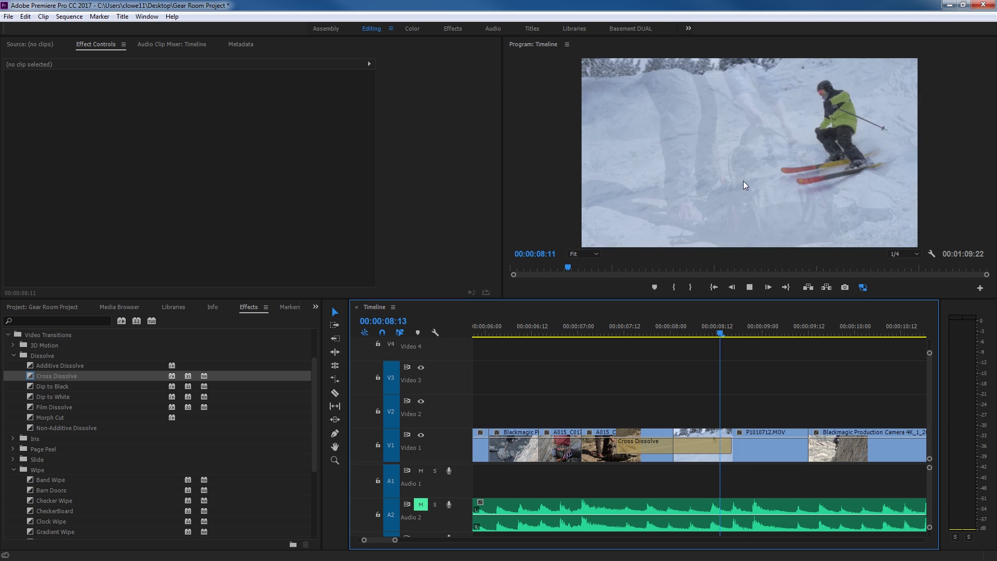
key(space)
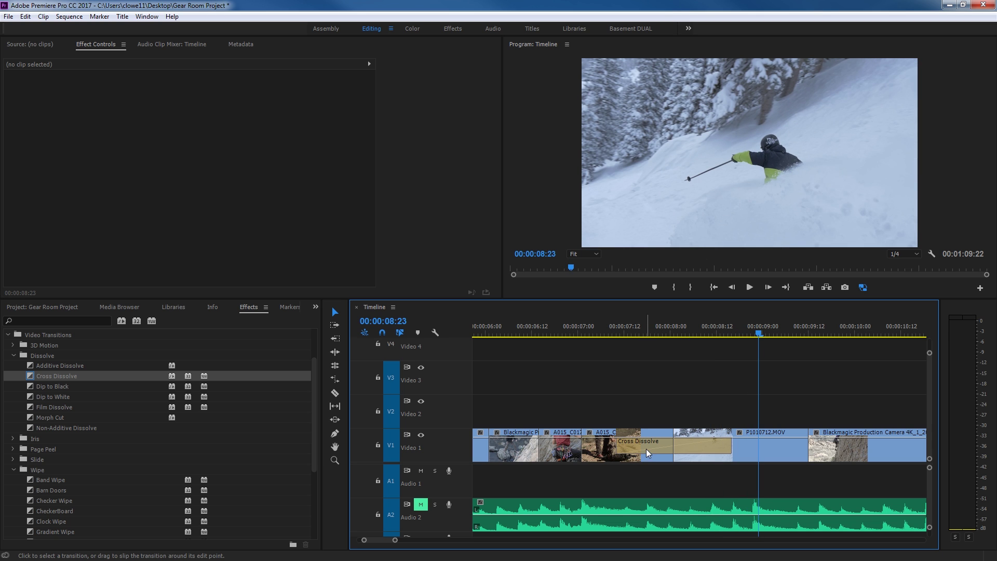
Step: Set the duration of the Cross Dissolve between the backpack and ski clips to 15 frames, and finally to 12 frames
click(663, 332)
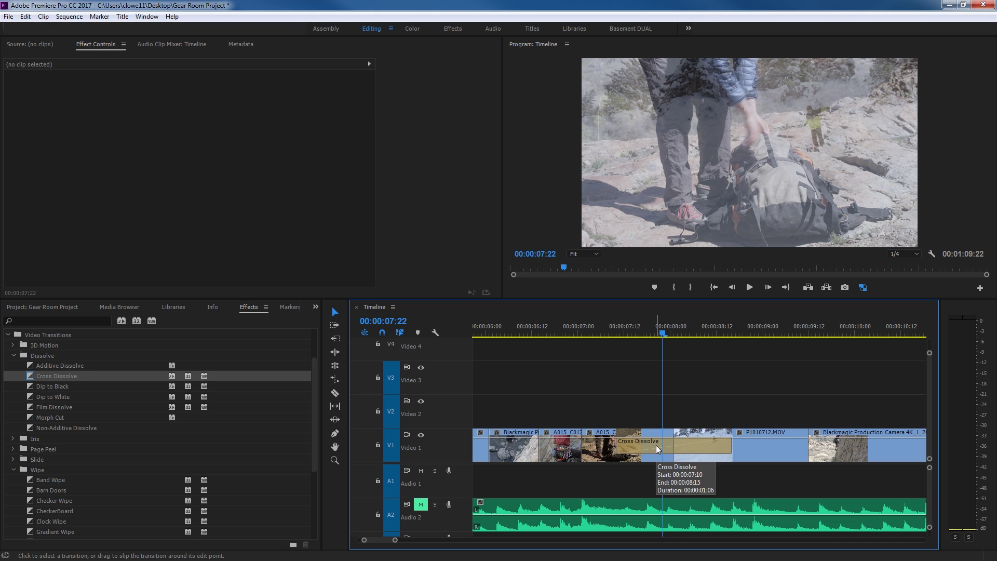
click(656, 445)
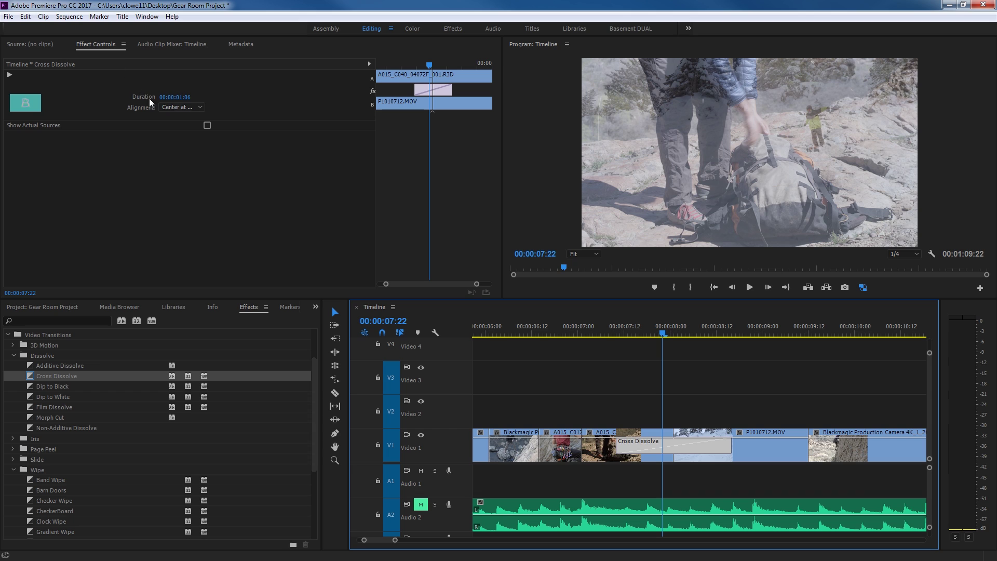
click(175, 97)
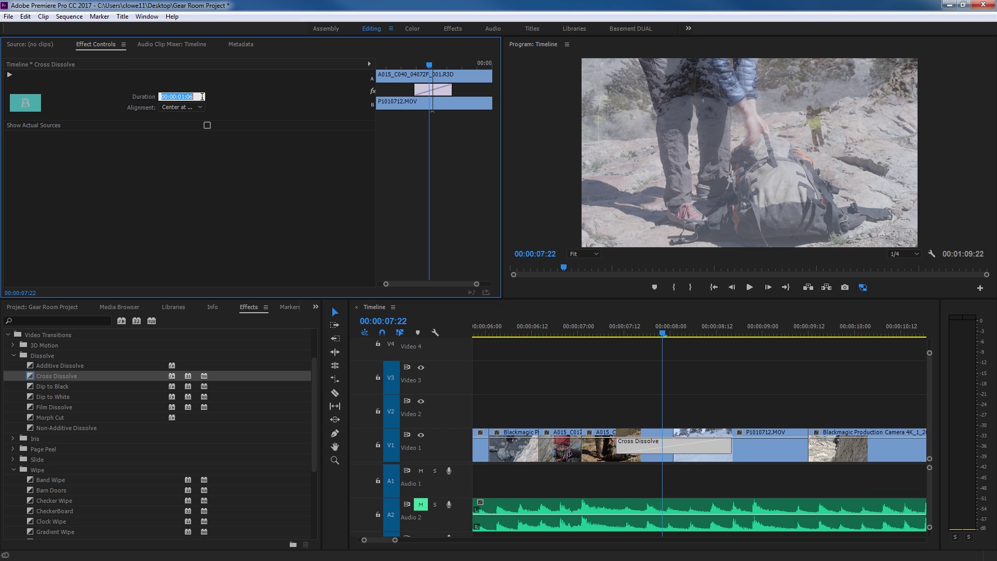
text(15)
key(Return)
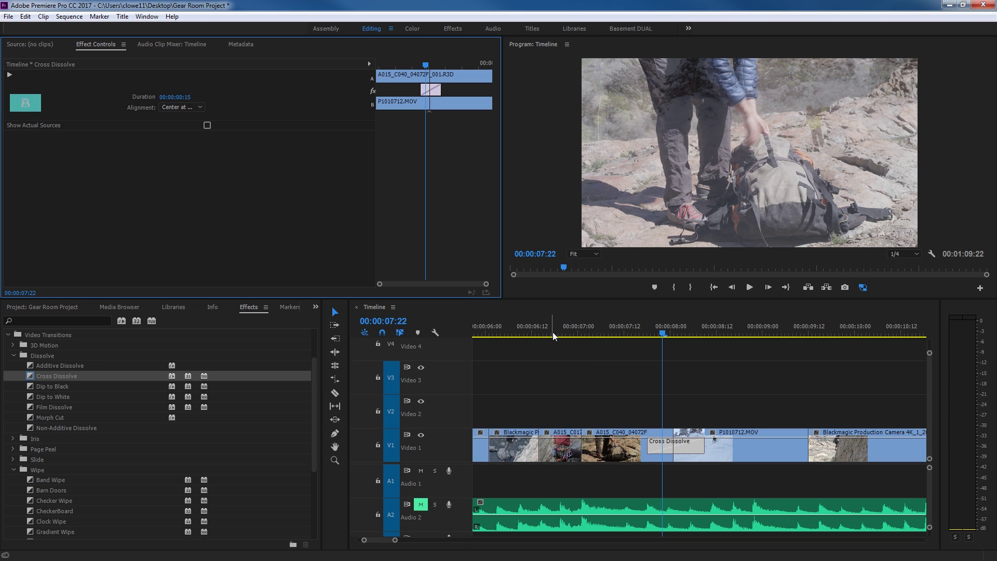
click(185, 97)
text(12)
key(Return)
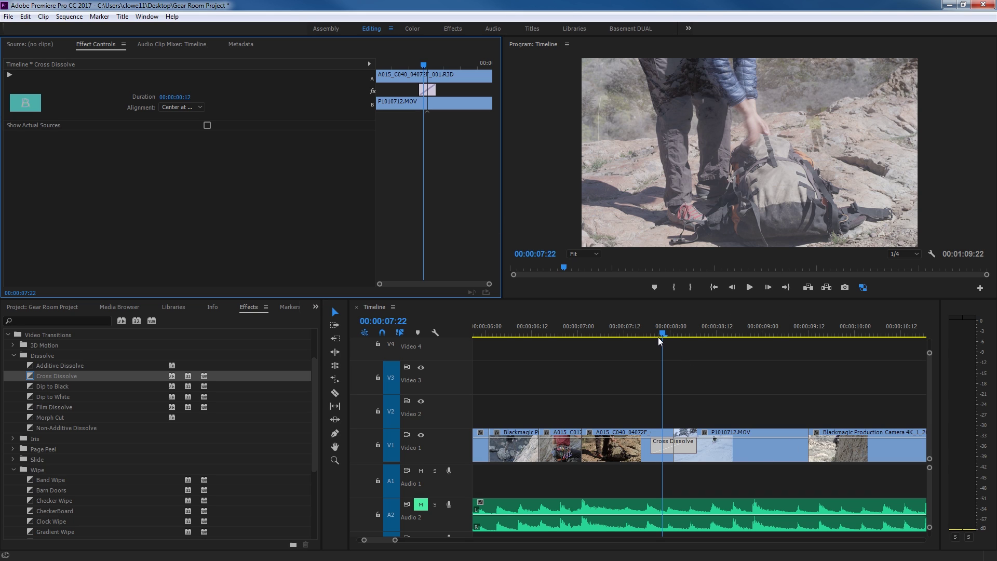
Step: Set the alignment of the Cross Dissolve between the backpack and ski clips to Start at Cut and play through the transition
click(185, 107)
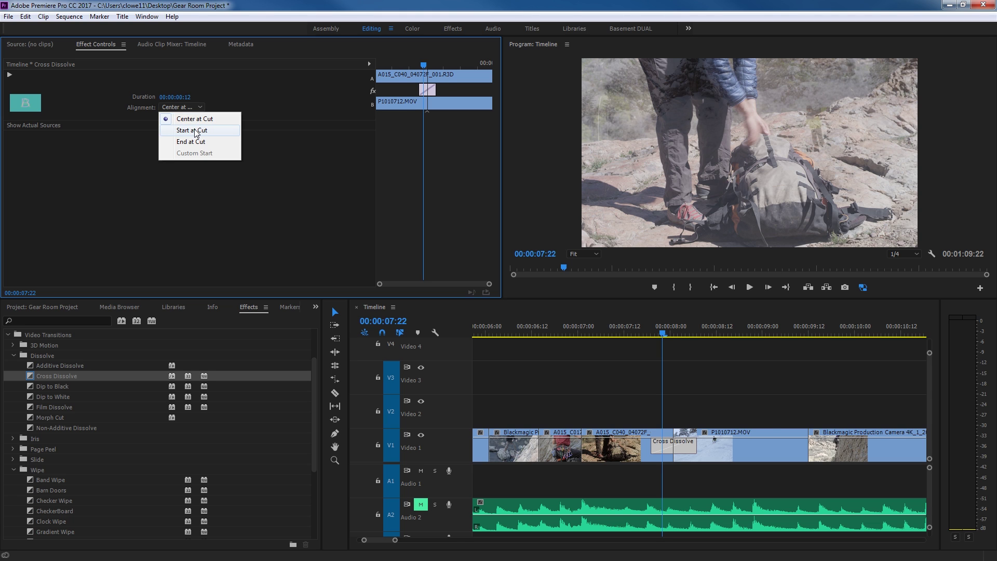
click(196, 132)
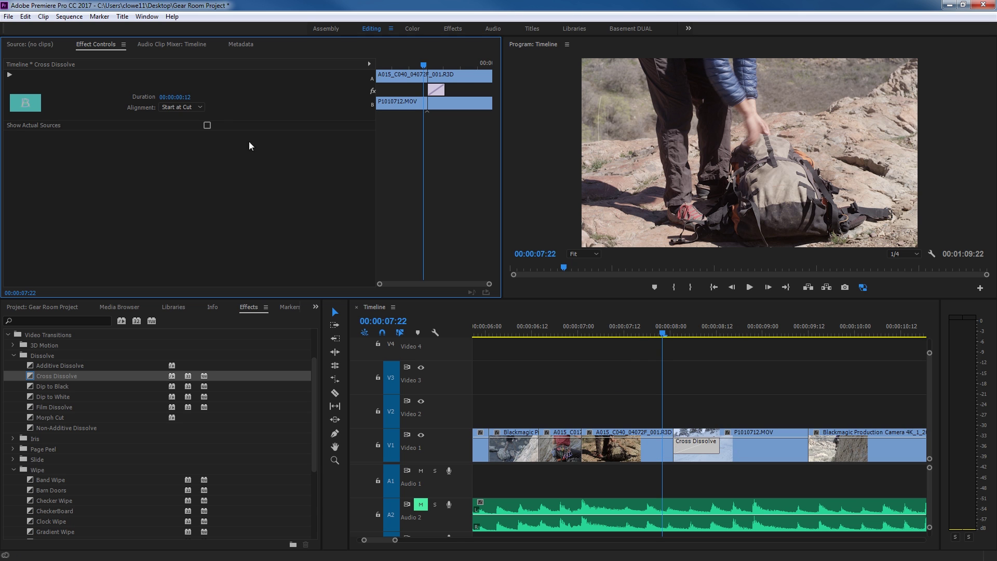
key(space)
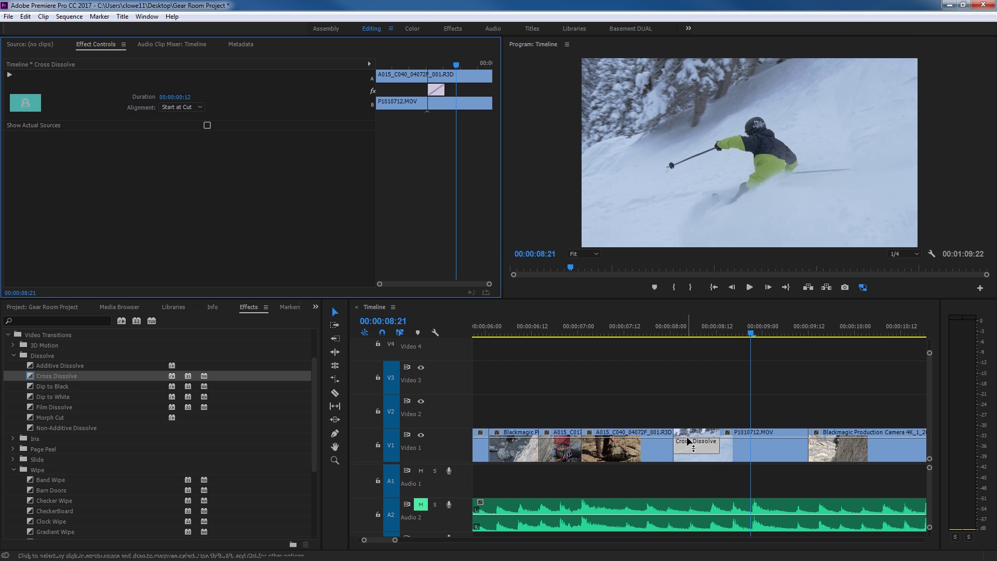
click(689, 332)
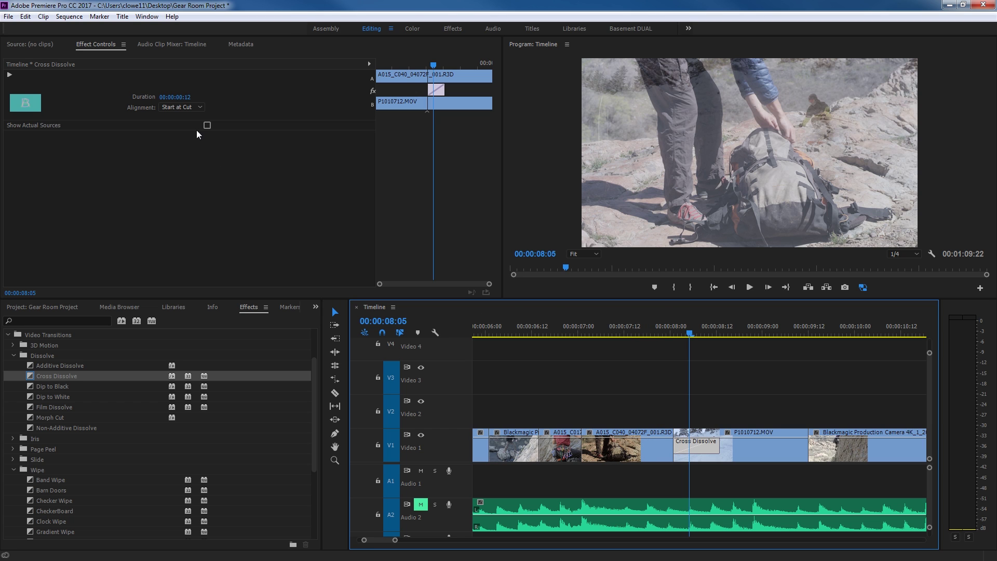
Step: Set the Cross Dissolve's alignment to End at Cut and play the sequence from before the transition into the ski clip
click(177, 107)
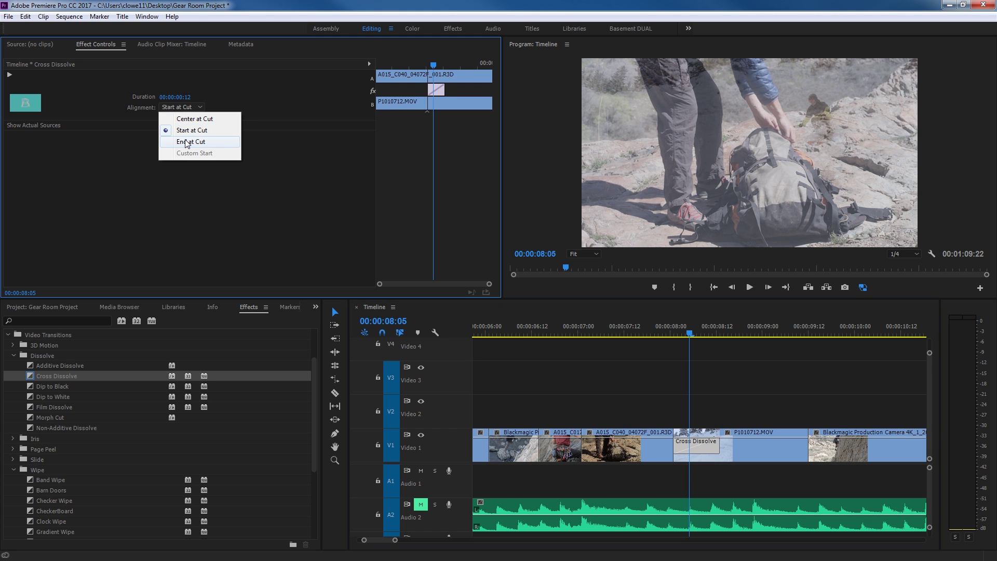
click(193, 142)
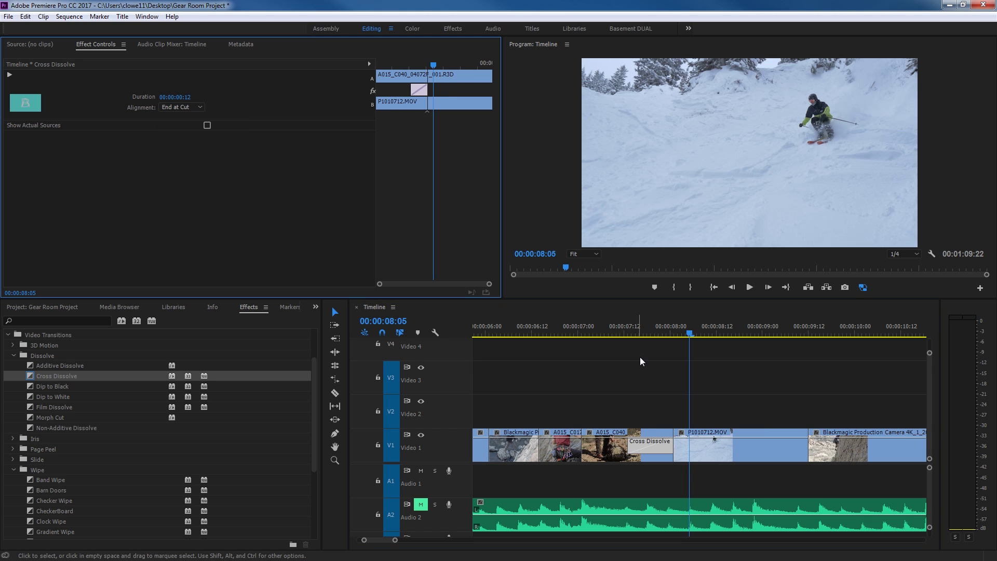
click(619, 332)
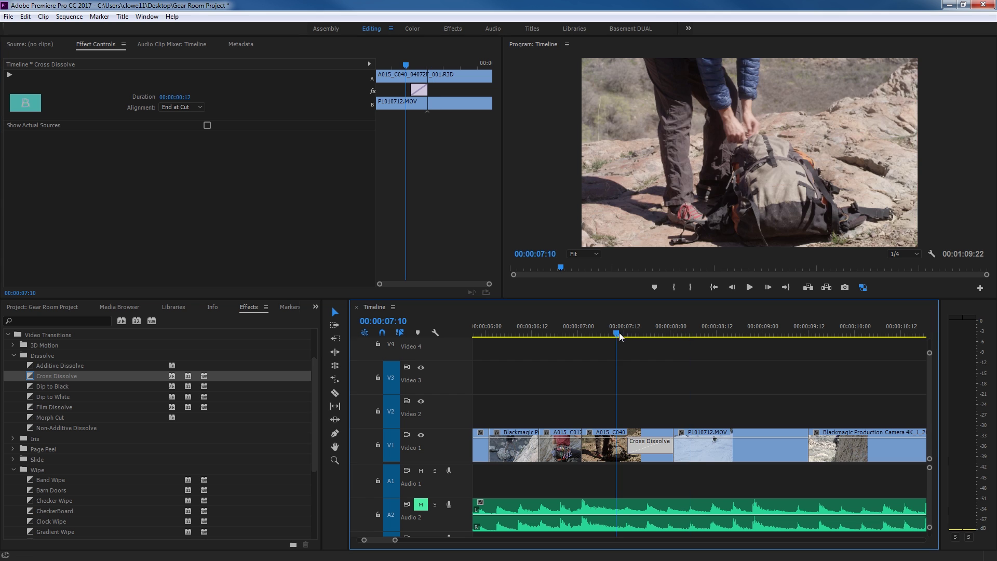
key(space)
key(space)
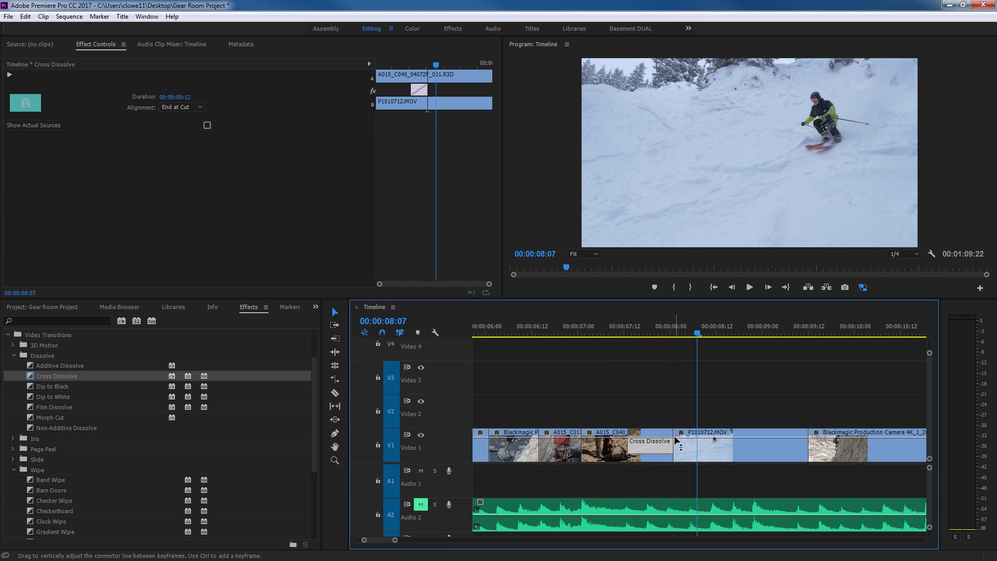
Step: Set the Cross Dissolve's alignment to Center at Cut
click(182, 107)
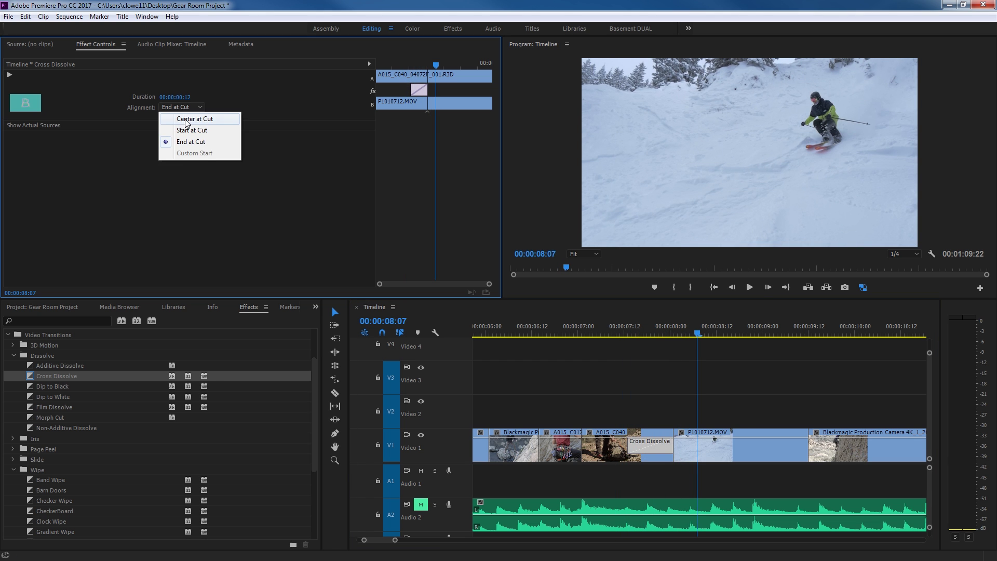
click(181, 115)
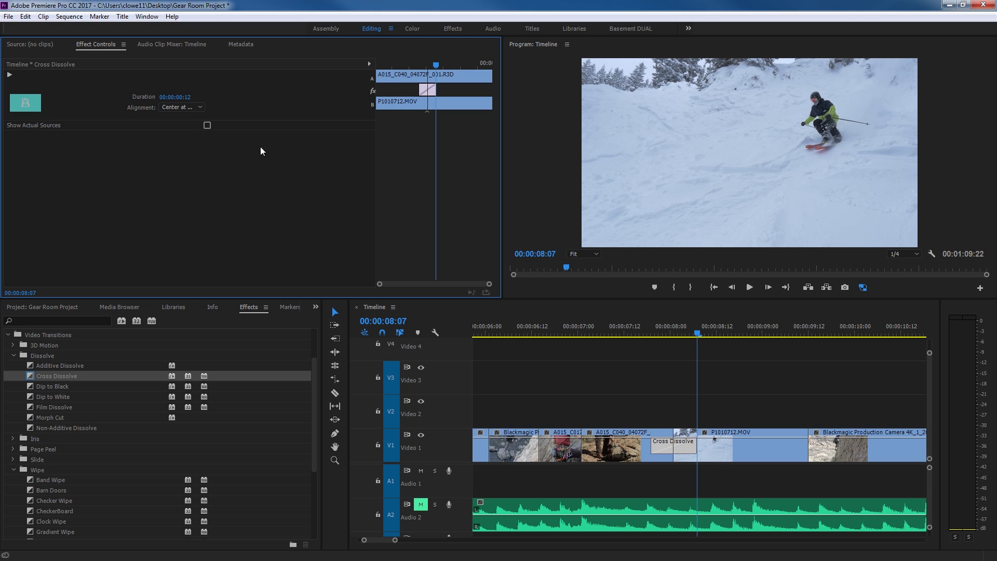
Step: Position the playhead in the middle of the Cross Dissolve, turn on Show Actual Sources and play the transition preview
click(208, 125)
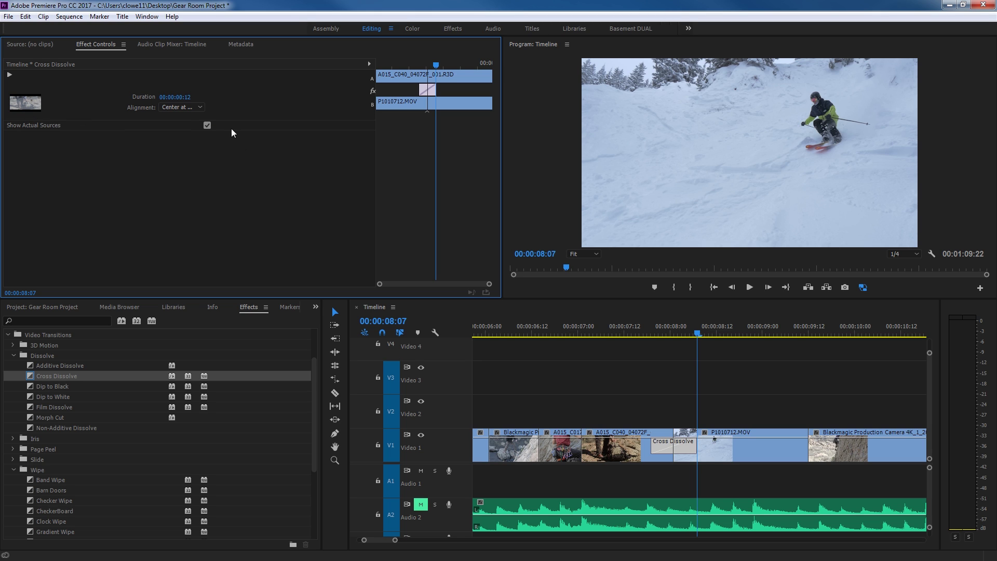
click(207, 125)
mouse_move(428, 67)
mouse_down()
mouse_move(418, 67)
mouse_move(429, 68)
mouse_up()
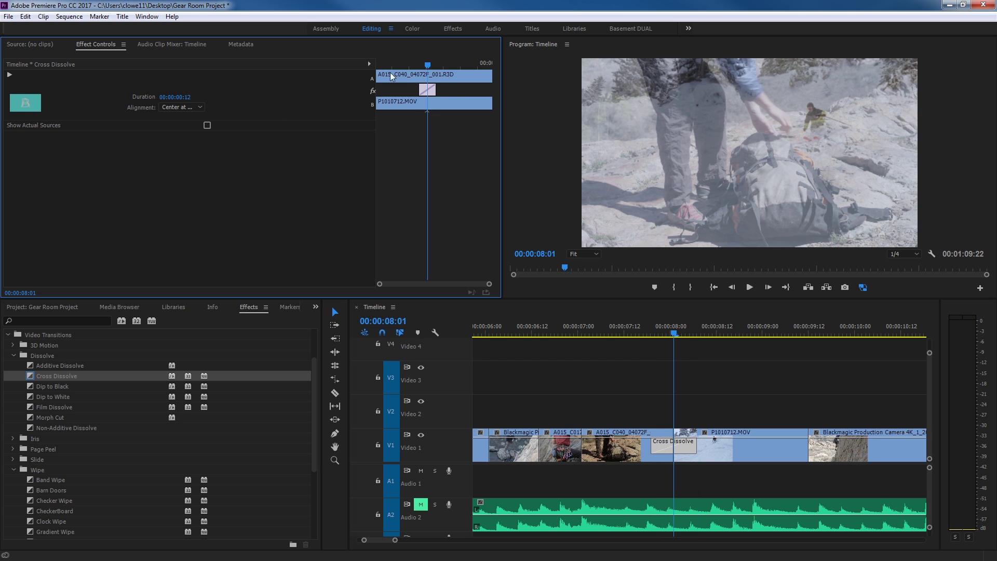
click(207, 125)
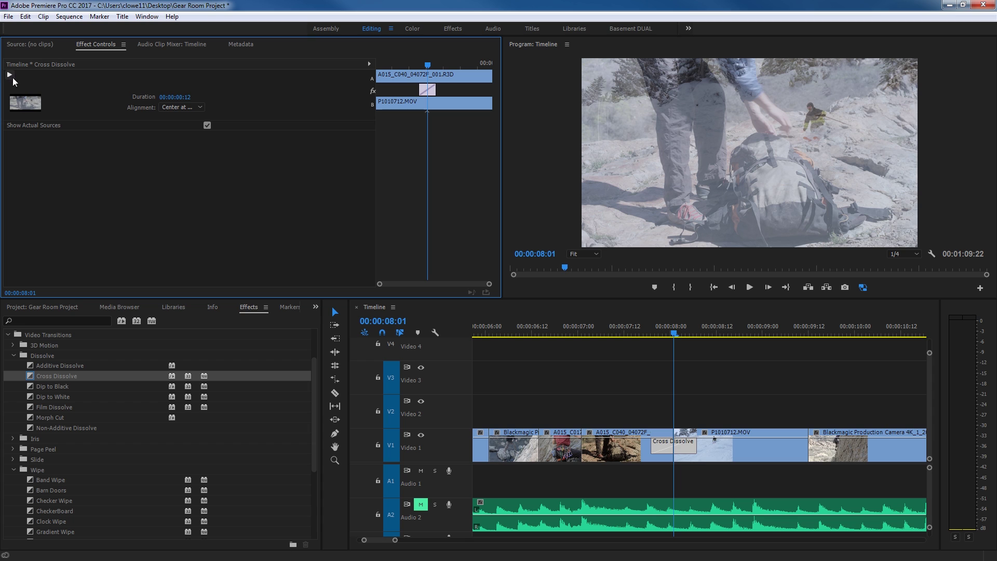
click(10, 75)
Step: Set the duration of the Cross Dissolve between the backpack and ski clips to 1 second and play around the transition
click(674, 388)
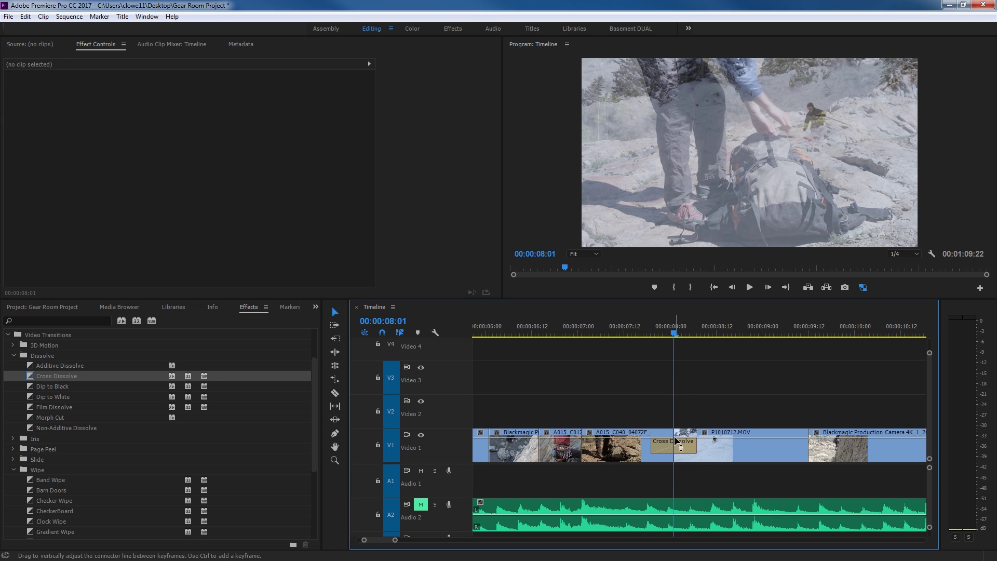
click(686, 450)
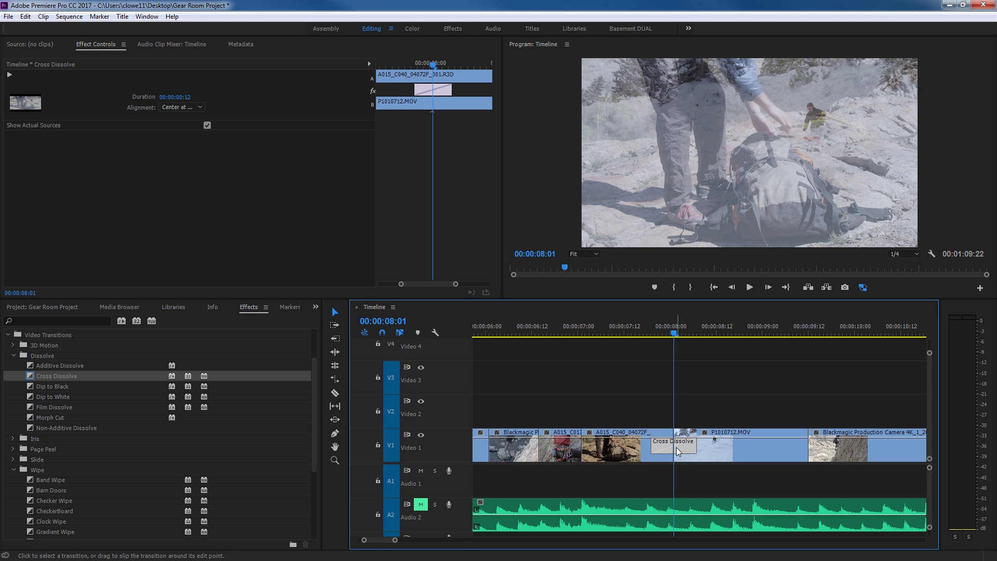
double_click(677, 446)
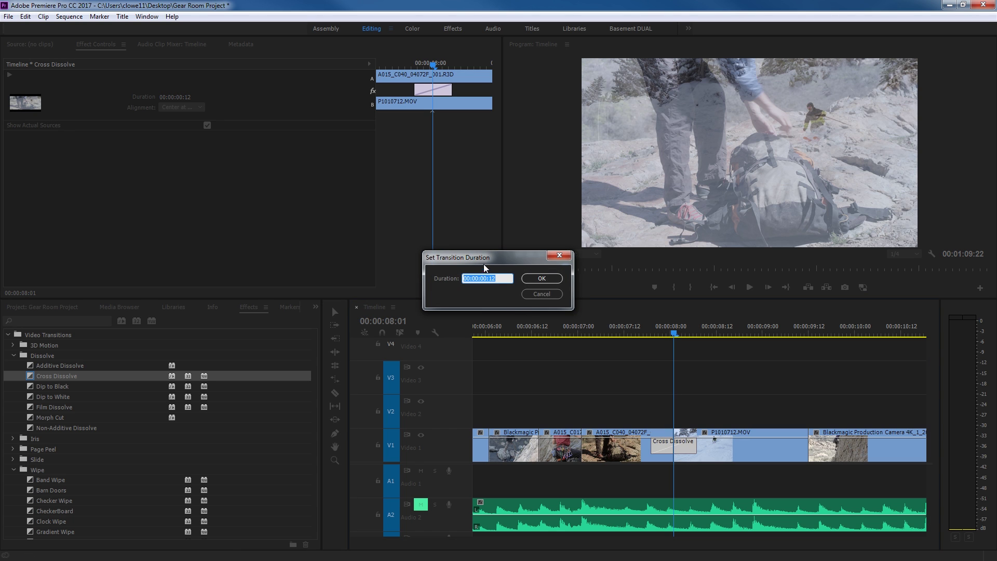
drag(507, 297, 516, 328)
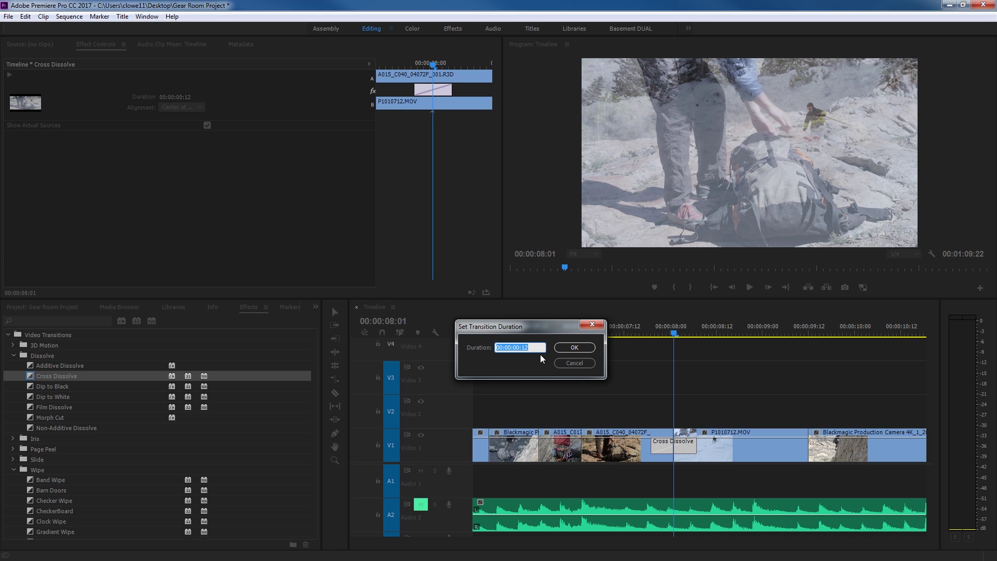
text(1.)
key(Return)
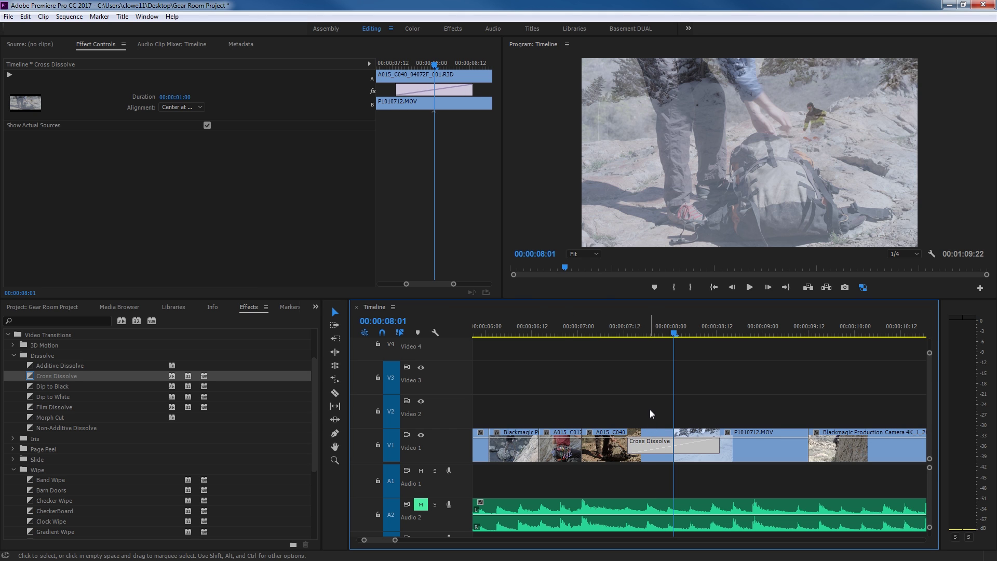
key(shift+k)
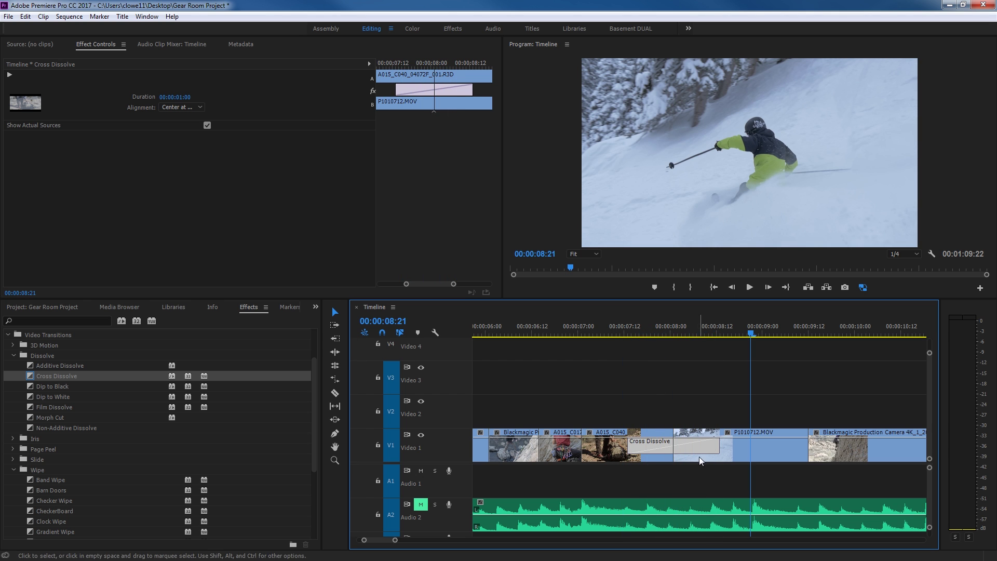
Step: Shorten the Cross Dissolve to 10 frames directly on the timeline and shift it so that it ends at the cut
drag(718, 447, 692, 449)
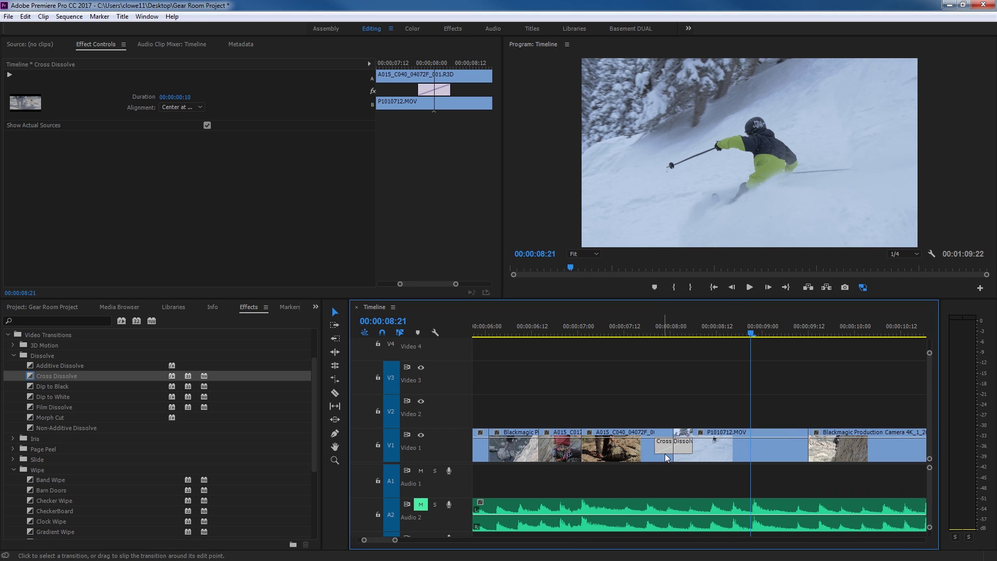
click(182, 107)
click(645, 381)
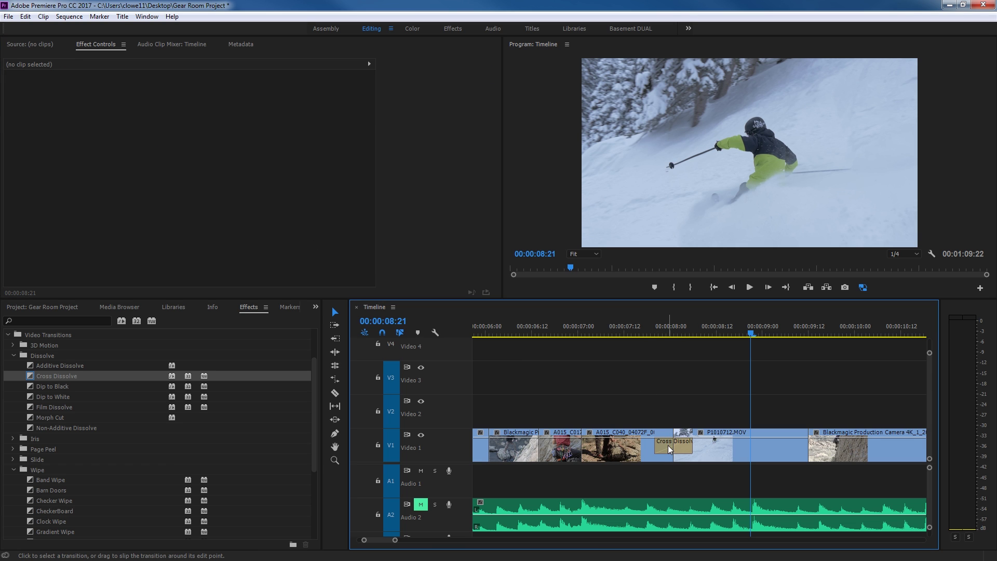
mouse_move(666, 444)
mouse_down()
mouse_move(680, 444)
mouse_move(654, 445)
mouse_up()
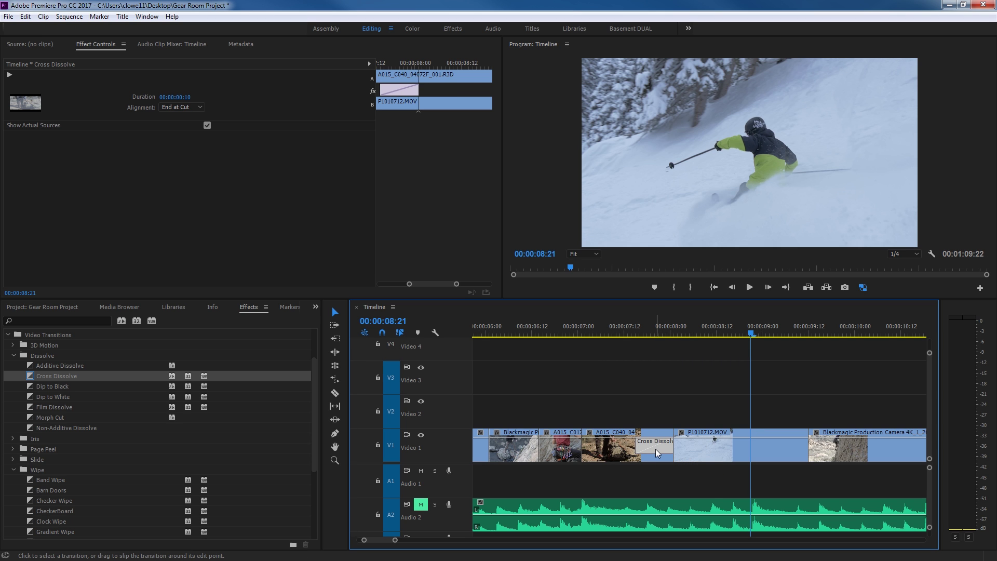
Step: Delete the Cross Dissolve between the backpack and ski clips and apply the default transition at the same cut under the playhead
key(Delete)
key(Up)
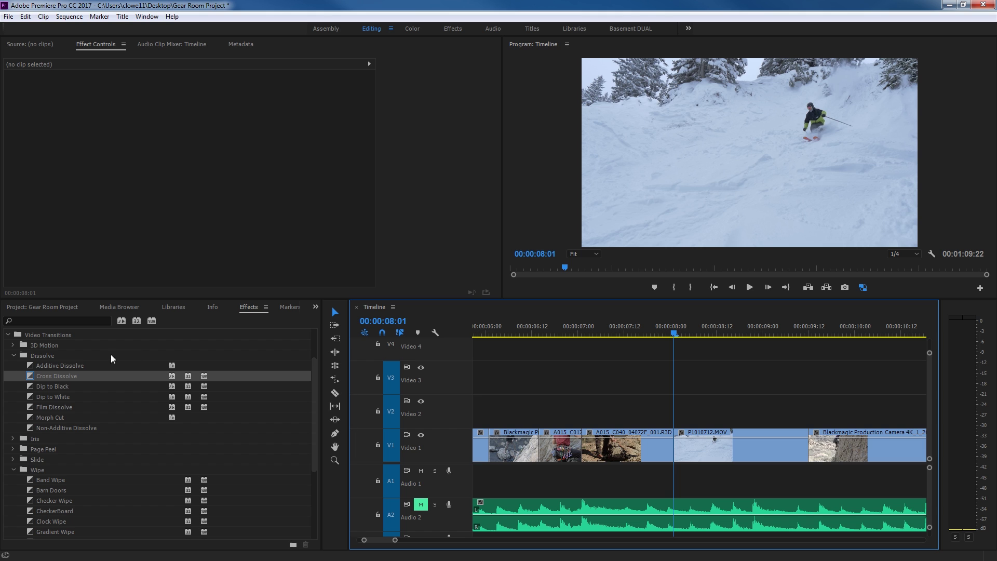
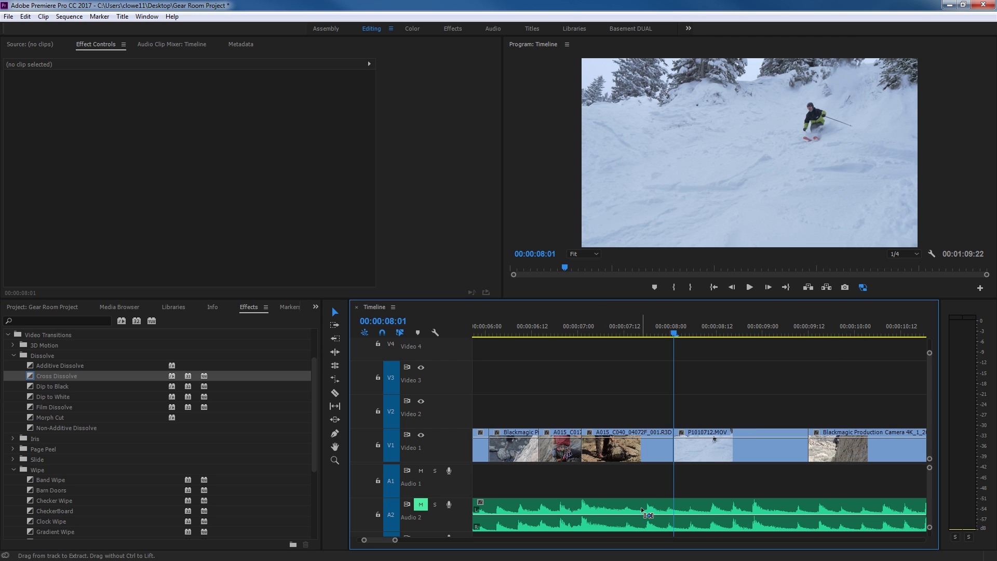
key(ctrl+d)
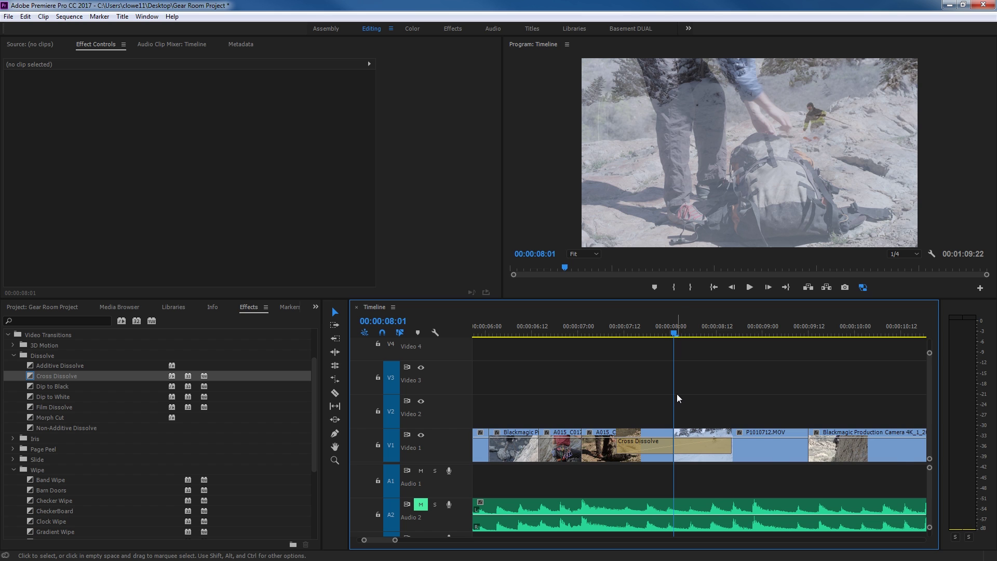
Step: Select the clips S1B_T1 and S1C_T1 together on the timeline
key(minus)
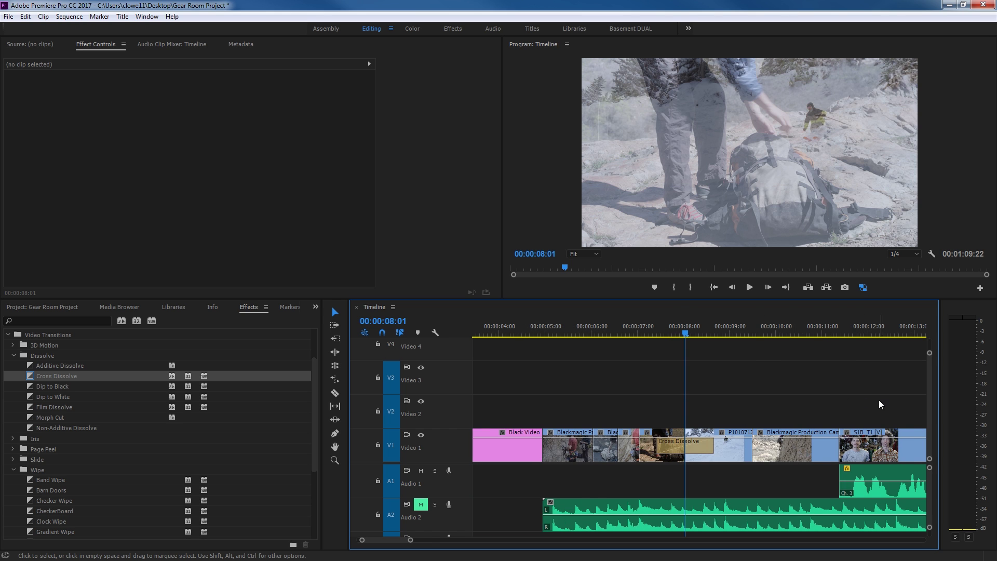
key(minus)
drag(822, 410, 859, 453)
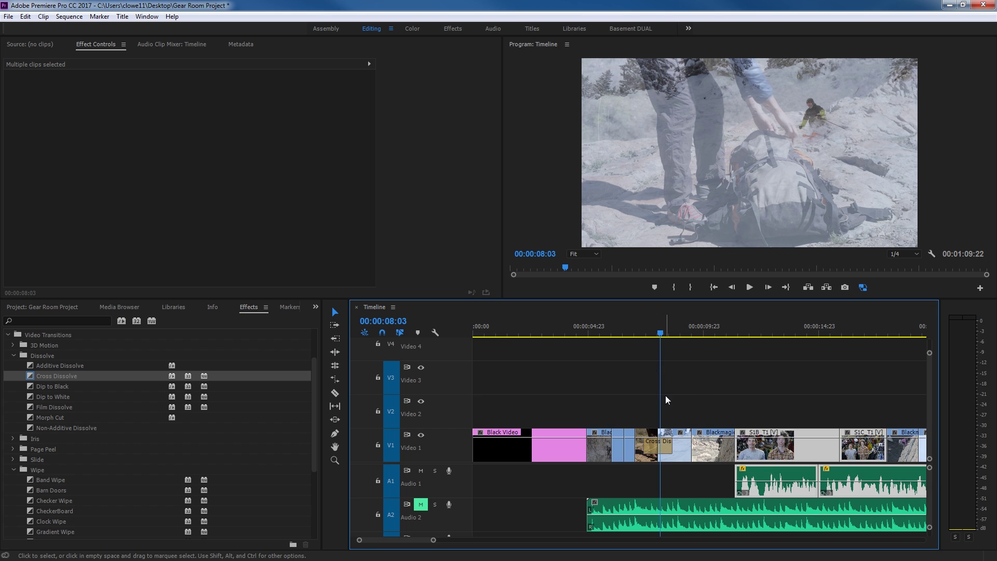
Step: Move the playhead to the cut between P1010712.MOV and the Blackmagic Production Camera climbing clip
key(equal)
key(equal)
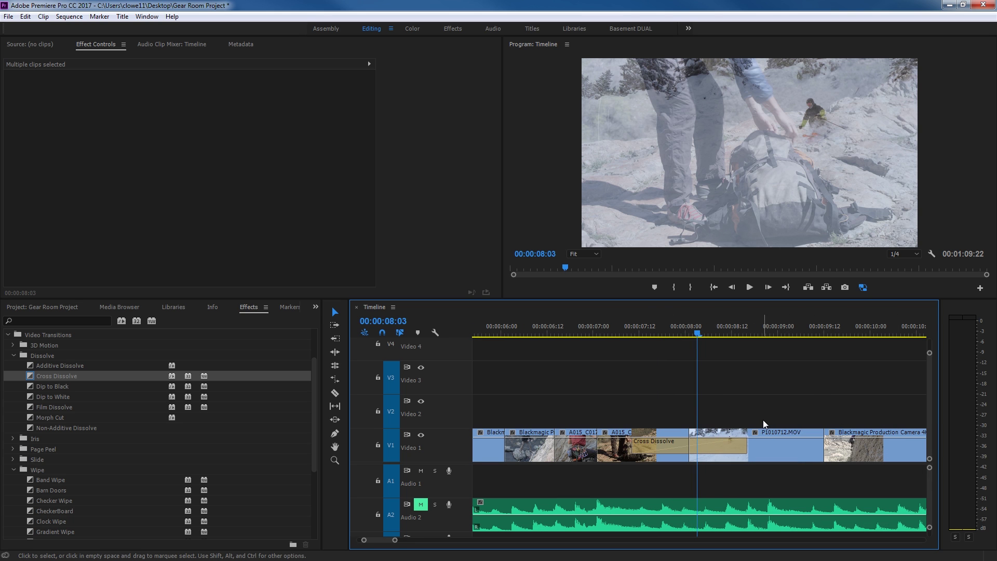
key(Down)
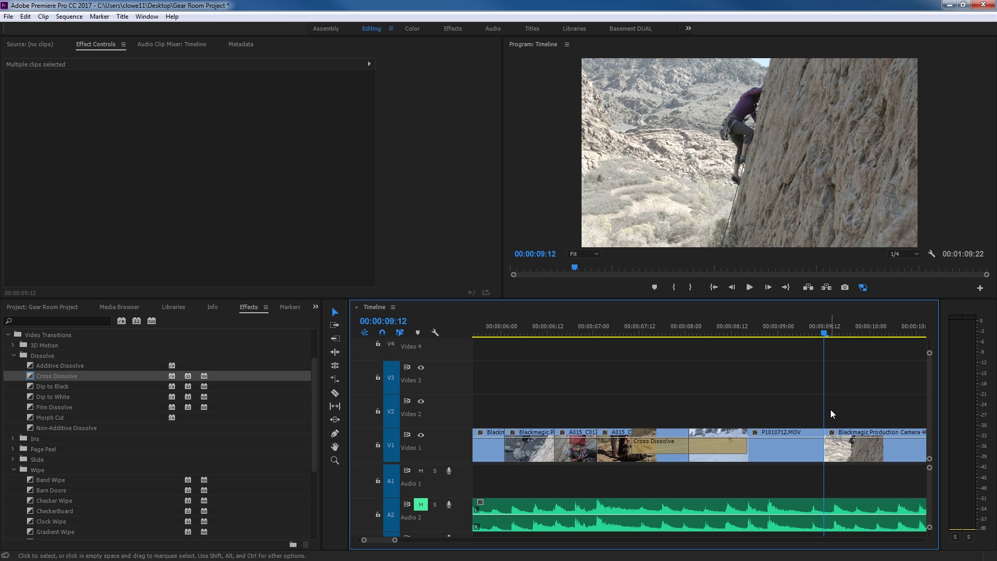
Step: Try the default Cross Dissolve on the cut between the selected clips S1B_T1 and S1C_T1, and clear the selection
key(minus)
key(minus)
key(minus)
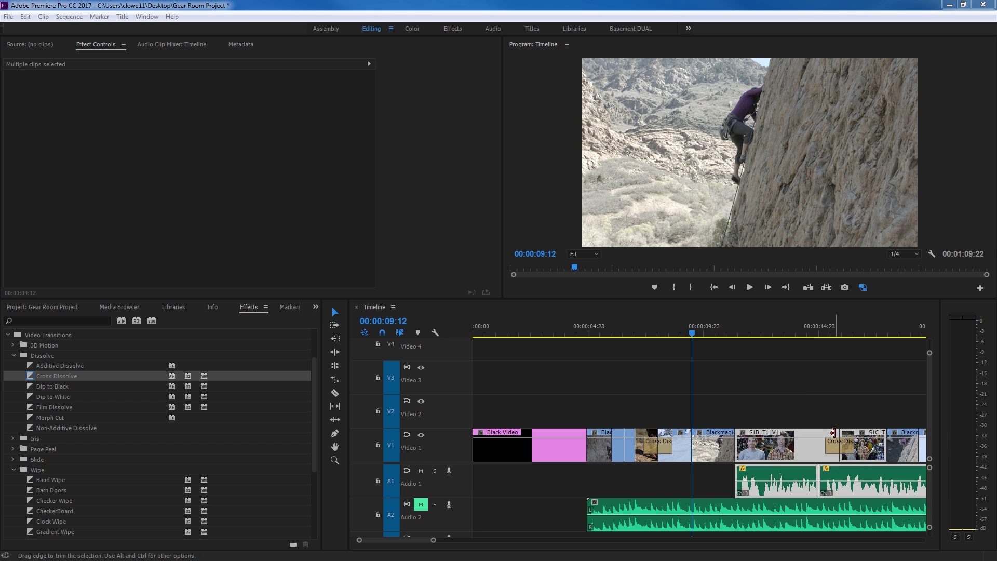
click(793, 418)
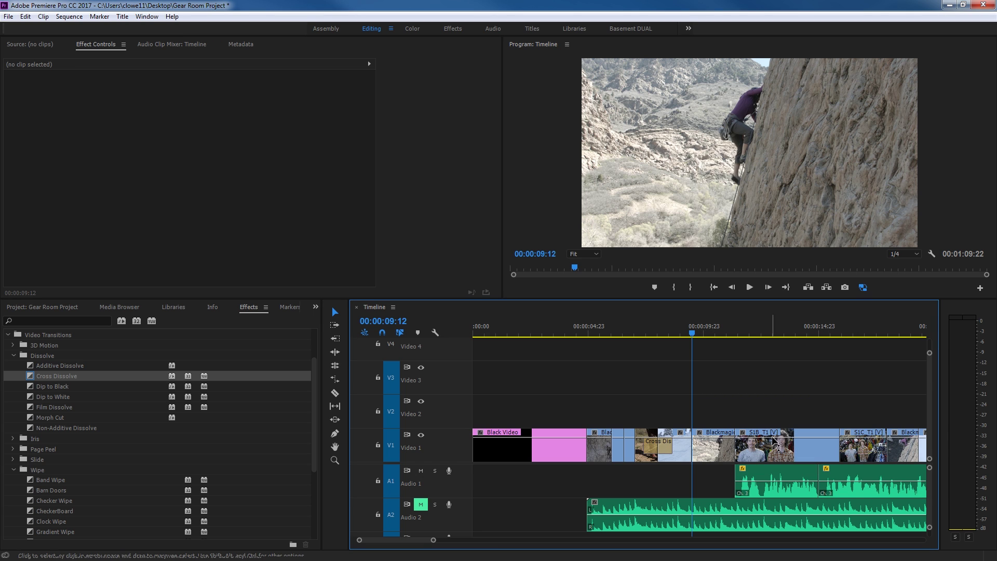
Step: Select S1B_T1 with S1C_T1, and finally S1C_T1 with the Blackmagic clip that follows it
drag(802, 411, 817, 440)
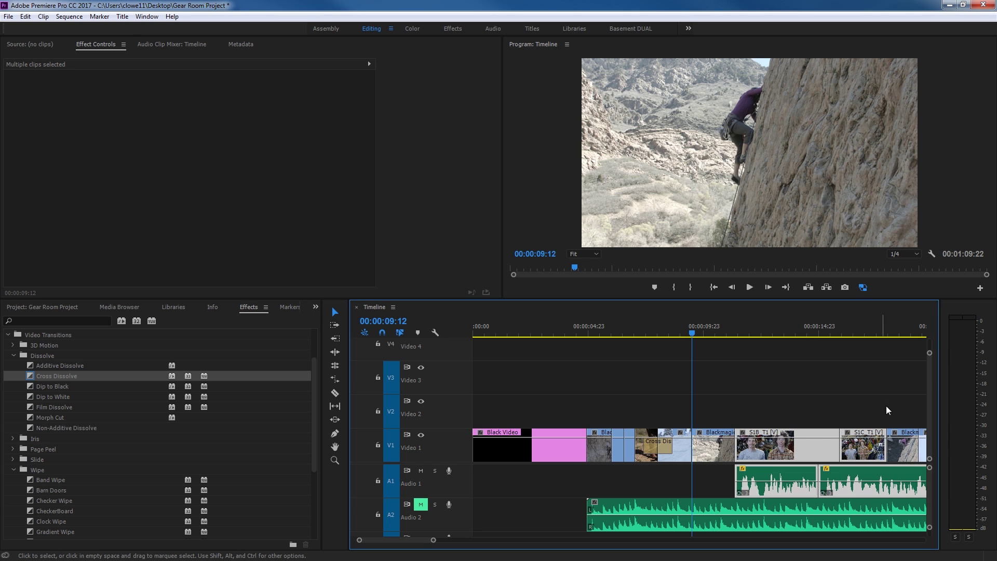
drag(886, 406, 874, 455)
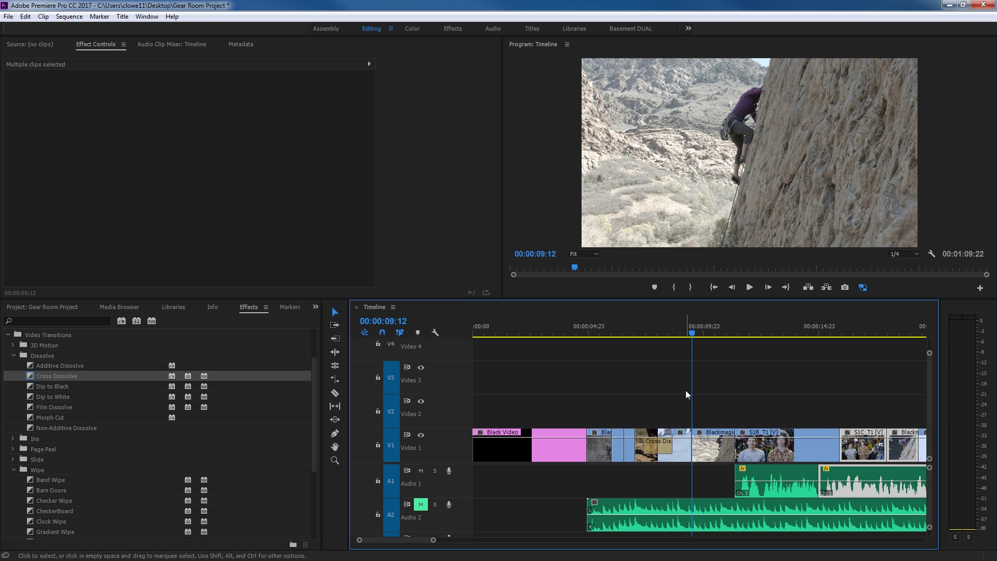
Step: Select all clips in the sequence
key(equal)
key(equal)
key(equal)
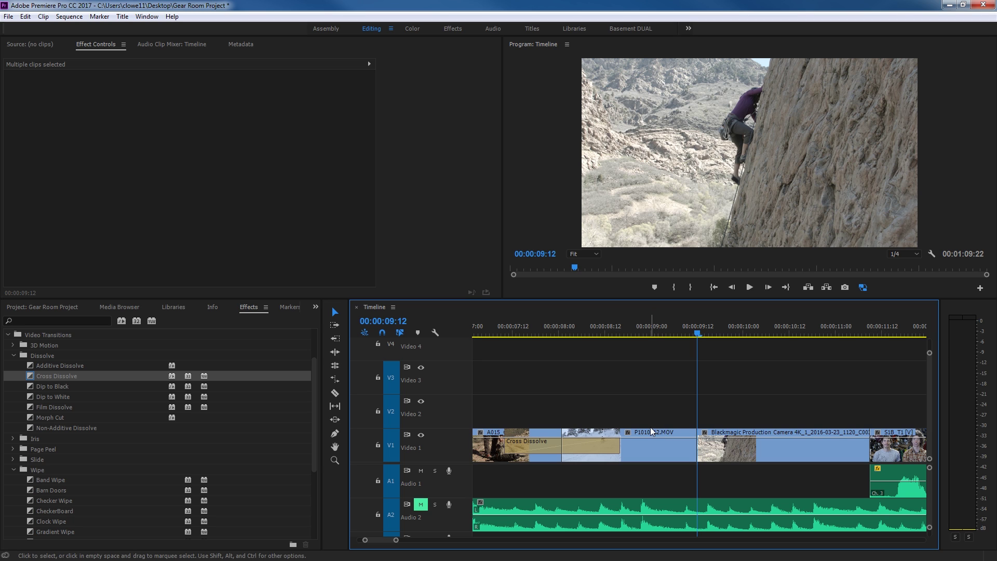
key(ctrl+shift+a)
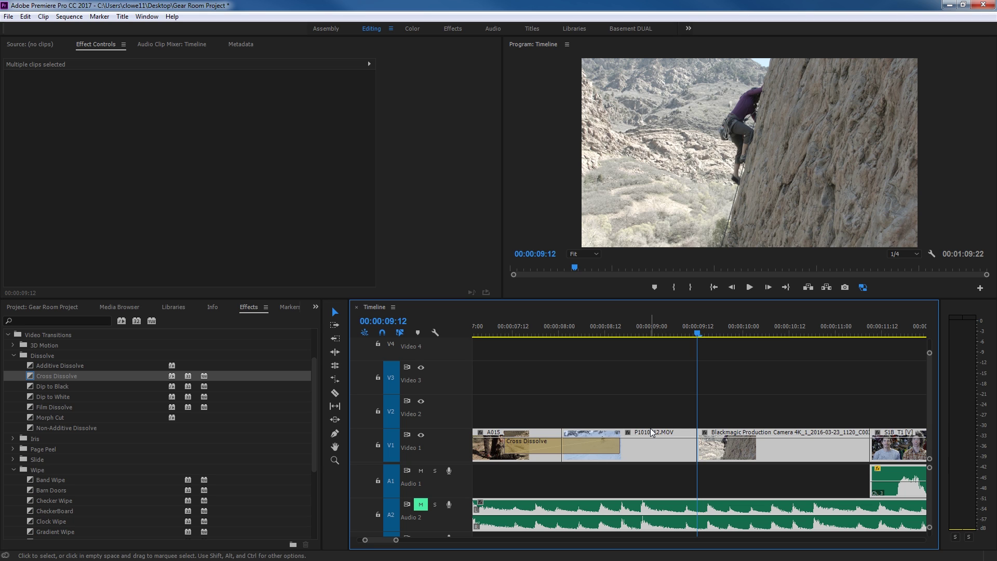
Step: Clear the clip selection and apply the default Cross Dissolve at the playhead, between P1010712.MOV and the Blackmagic climbing clip
key(ctrl+a)
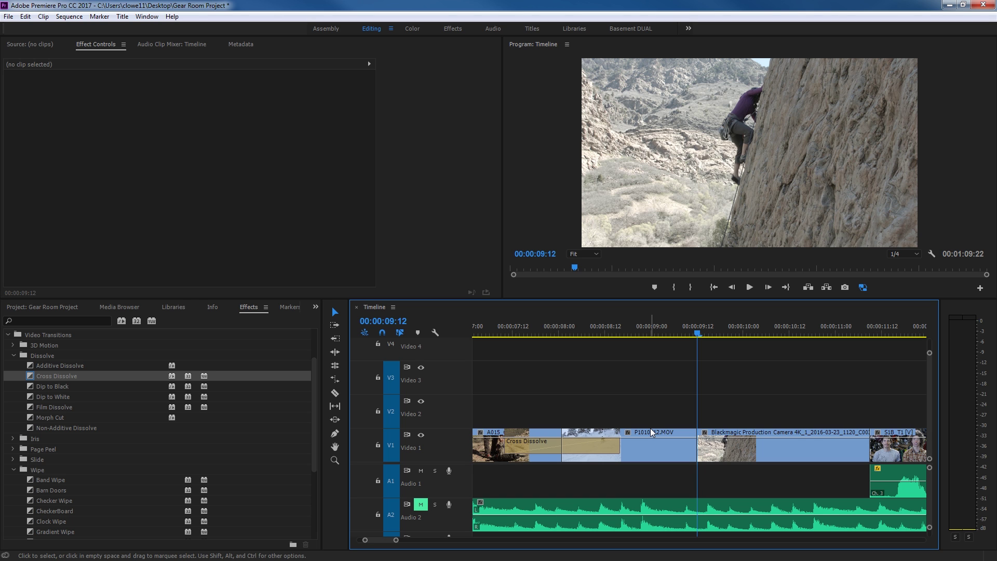
key(ctrl+d)
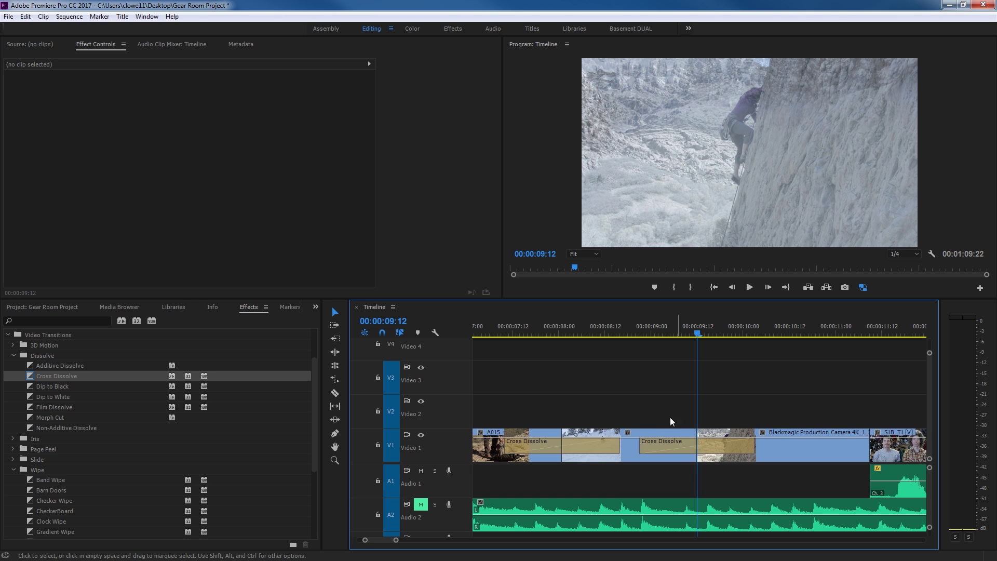
key(minus)
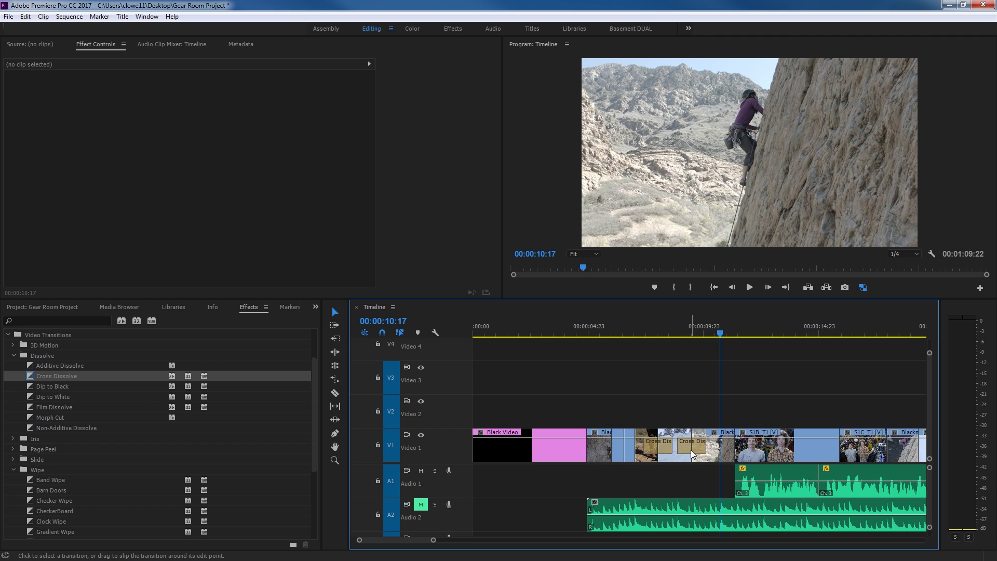
Step: Delete both Cross Dissolve transitions from V1, before and after P1010712.MOV
click(692, 450)
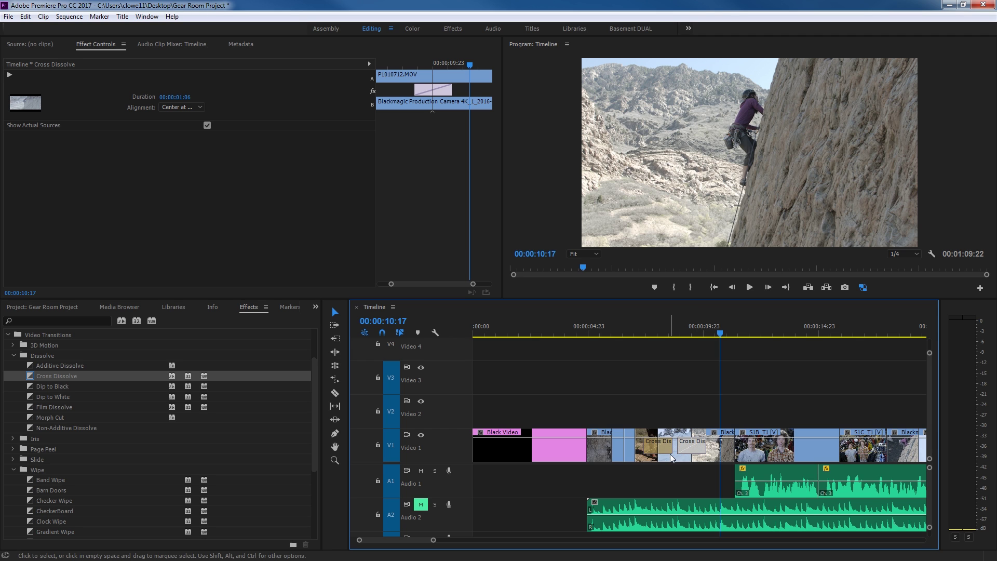
key(Delete)
click(660, 446)
key(Delete)
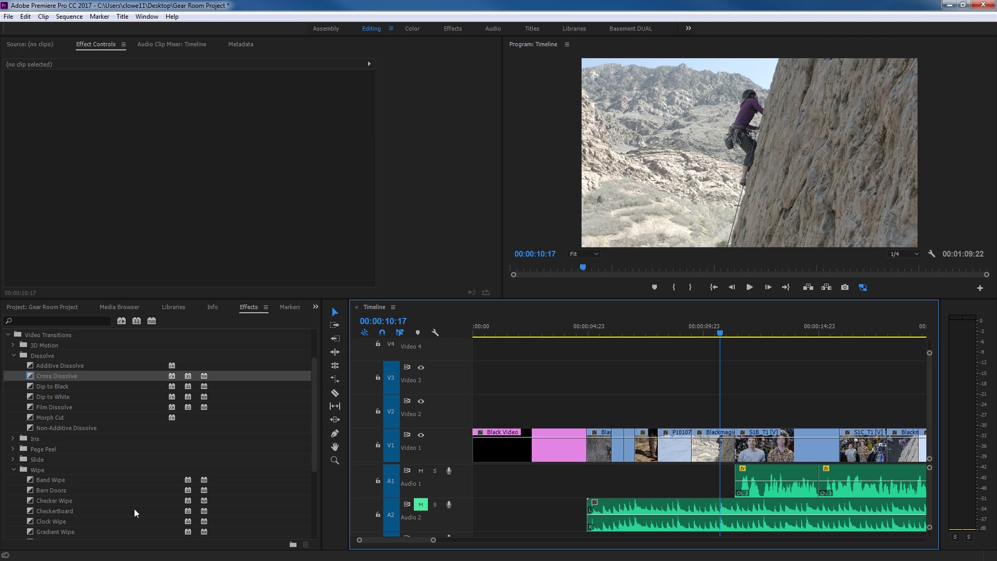
Step: Search the effects for "push"
scroll(57, 450, down, 2)
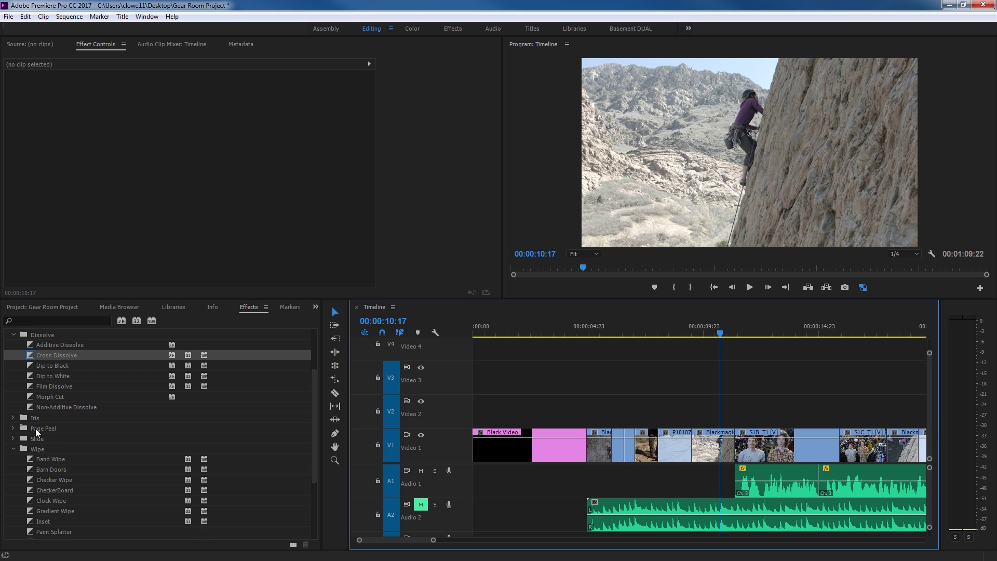
click(14, 429)
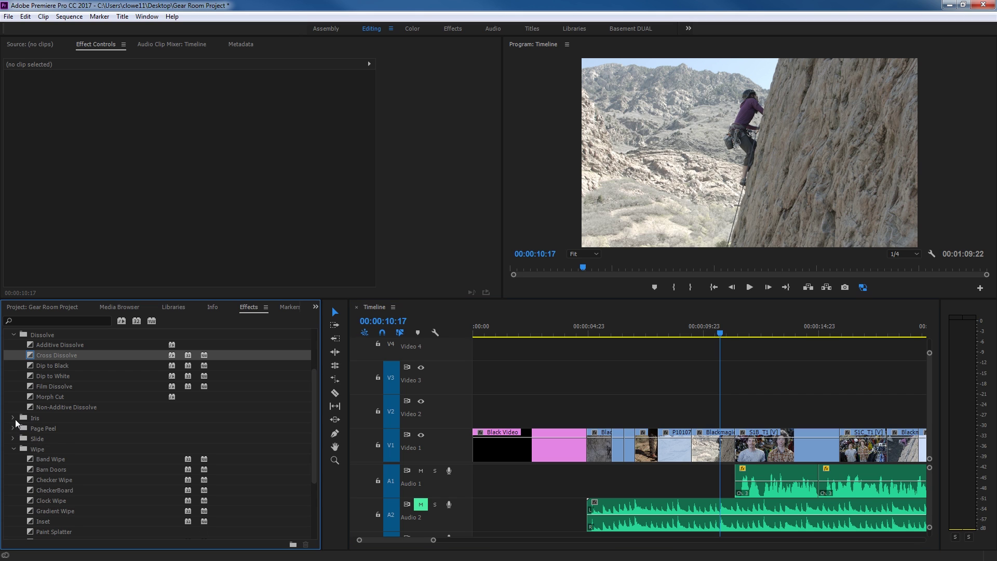
scroll(19, 373, up, 5)
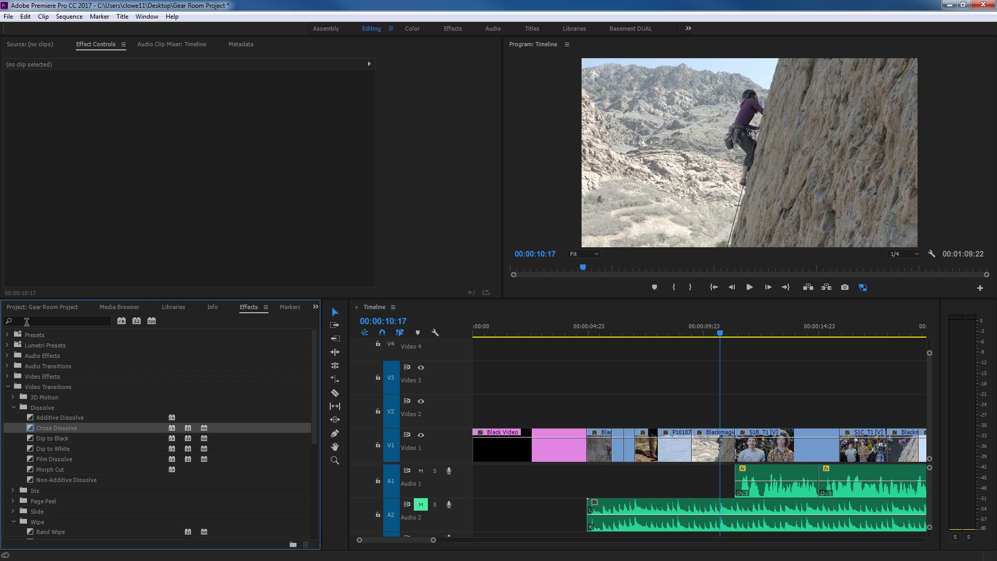
click(27, 321)
text(push)
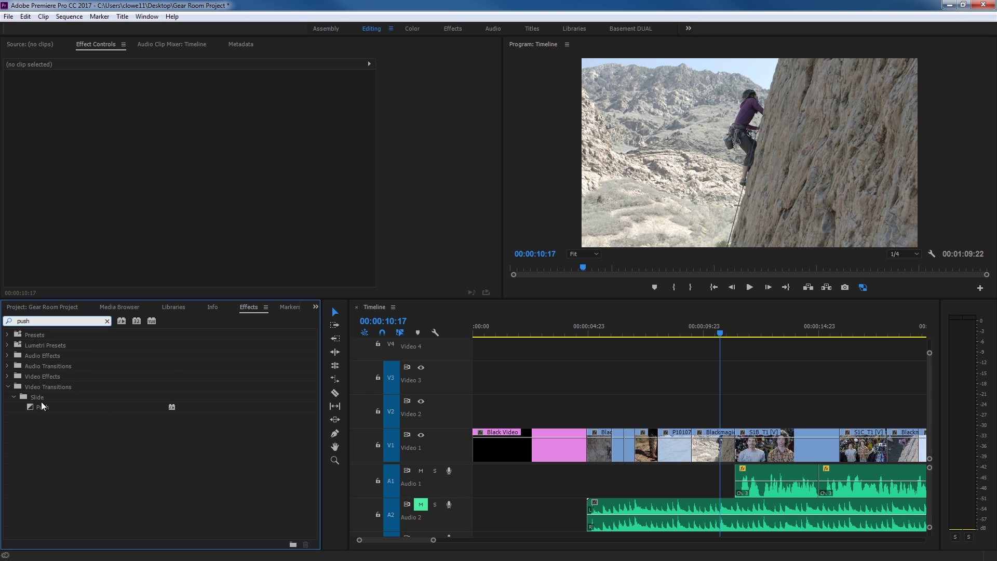
Step: Move the playhead to the cut at 00:00:06:14 and set Push as the default transition
click(42, 406)
click(701, 336)
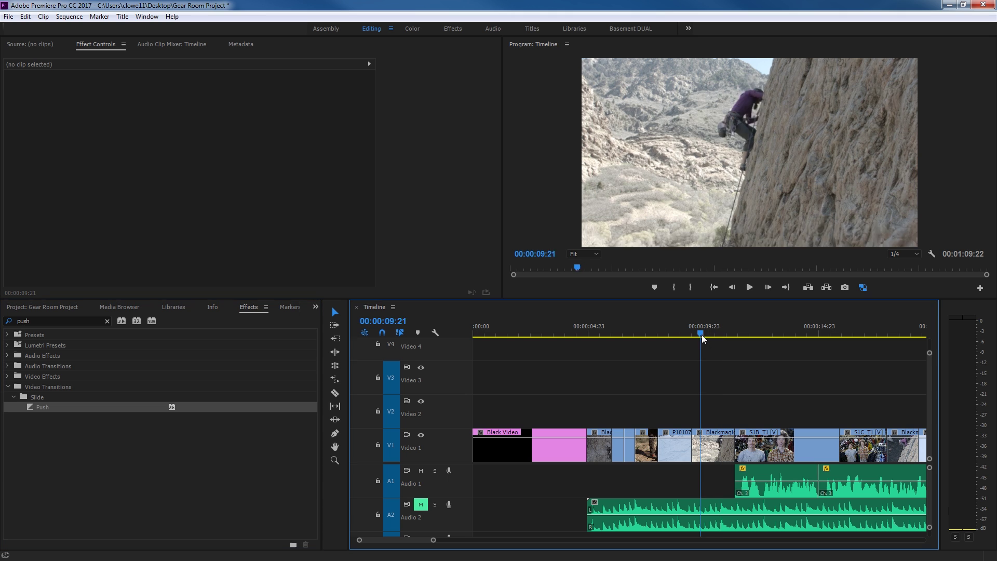
drag(701, 335, 626, 350)
key(equal)
key(equal)
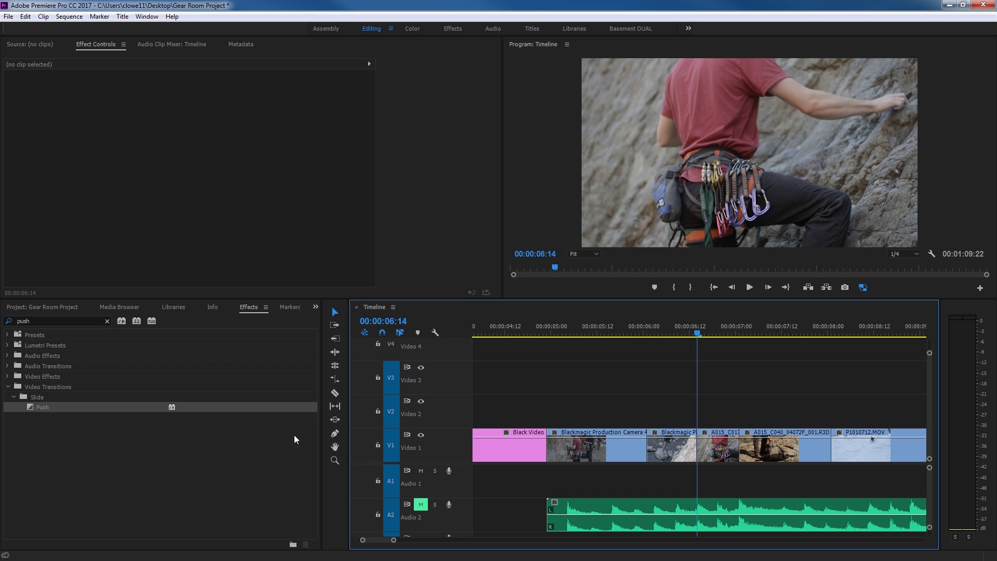
right_click(33, 408)
click(62, 414)
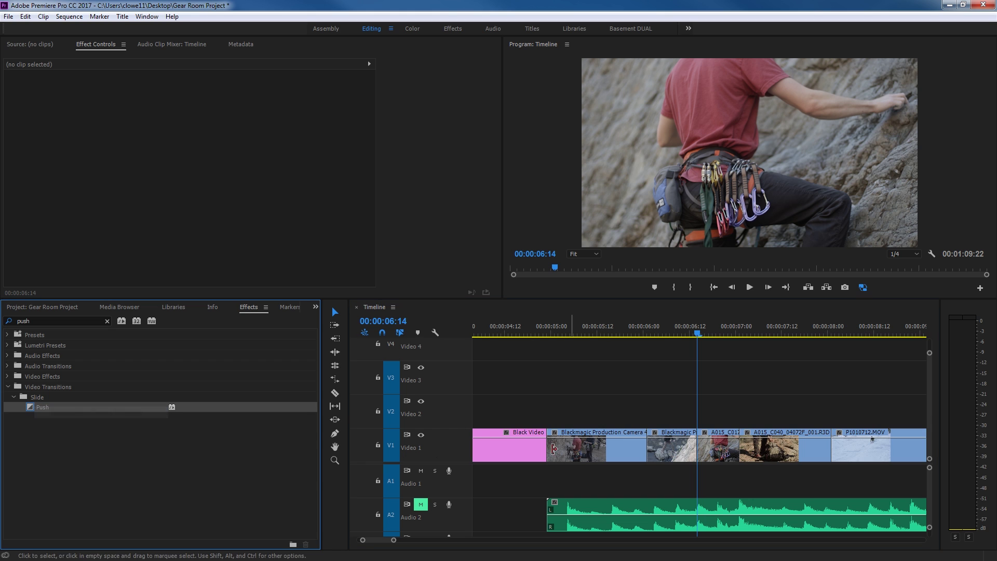
Step: Select the V1 clips from the first Blackmagic clip through S1B_T1 and apply the default Push transition to them
drag(611, 412, 841, 465)
key(minus)
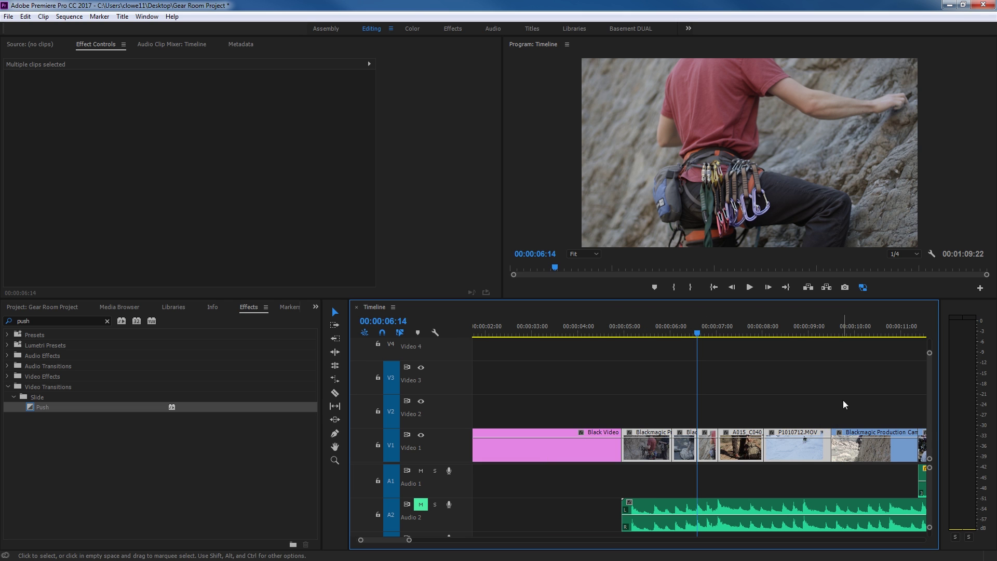
drag(872, 404, 653, 447)
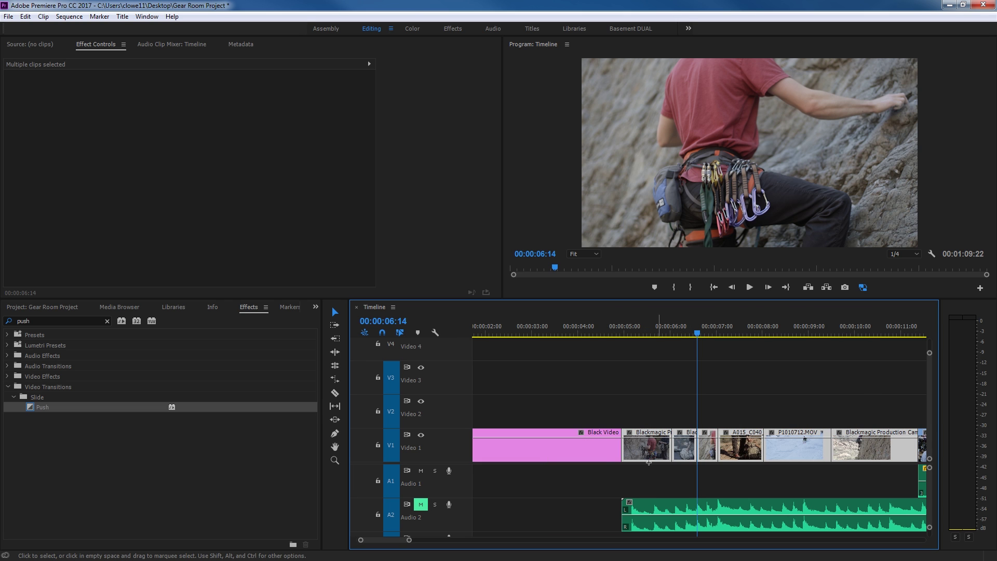
drag(918, 412, 601, 451)
key(minus)
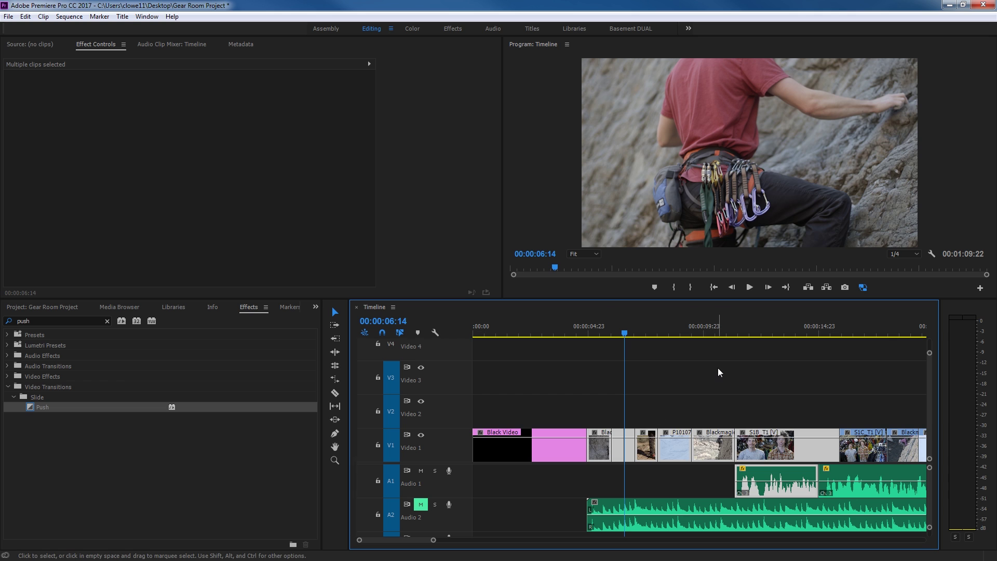
key(shift+d)
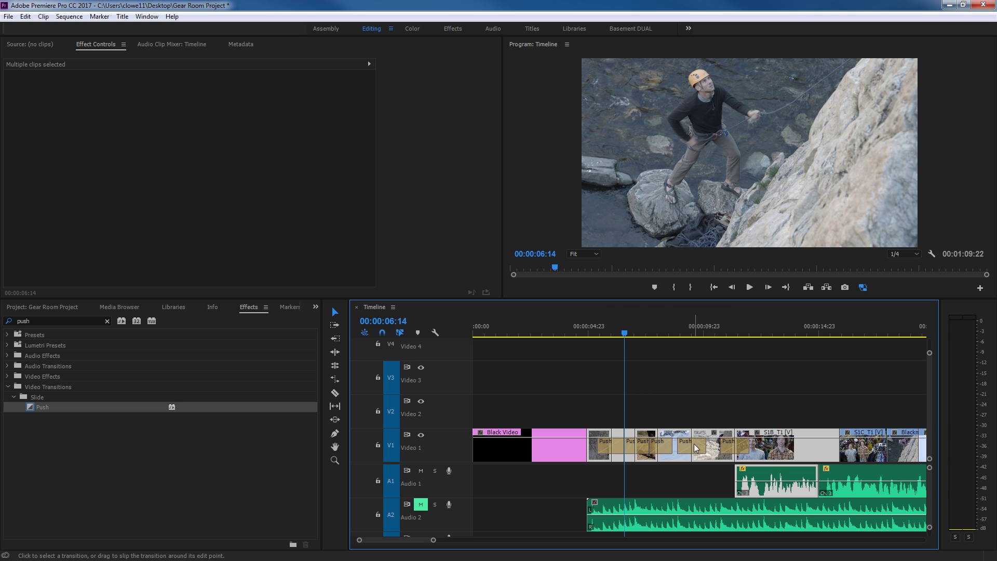
Step: Clear the selection and play the sequence from 00:00:05:06 through the Push transitions up to S1B_T1
click(602, 332)
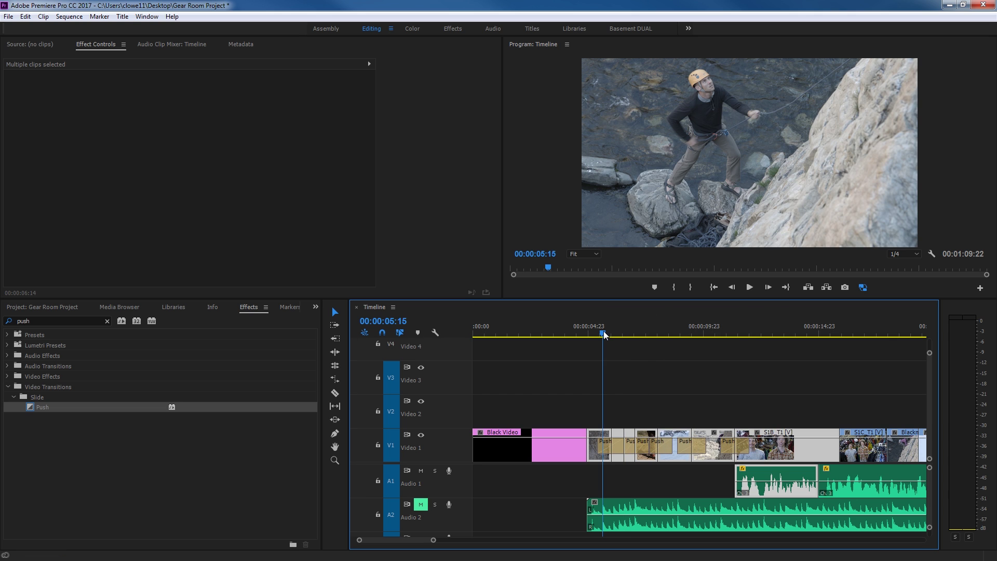
drag(602, 333, 593, 332)
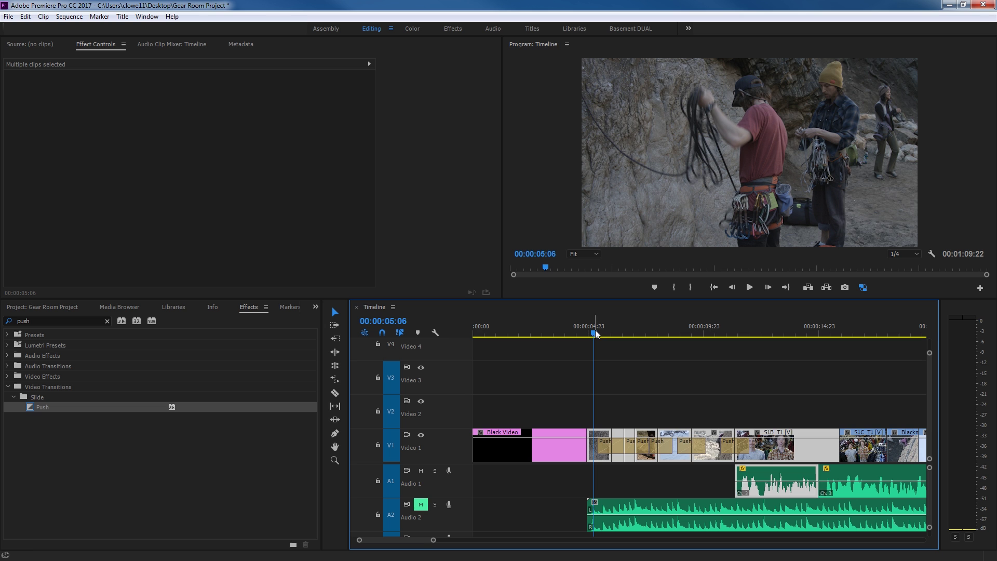
click(607, 363)
key(space)
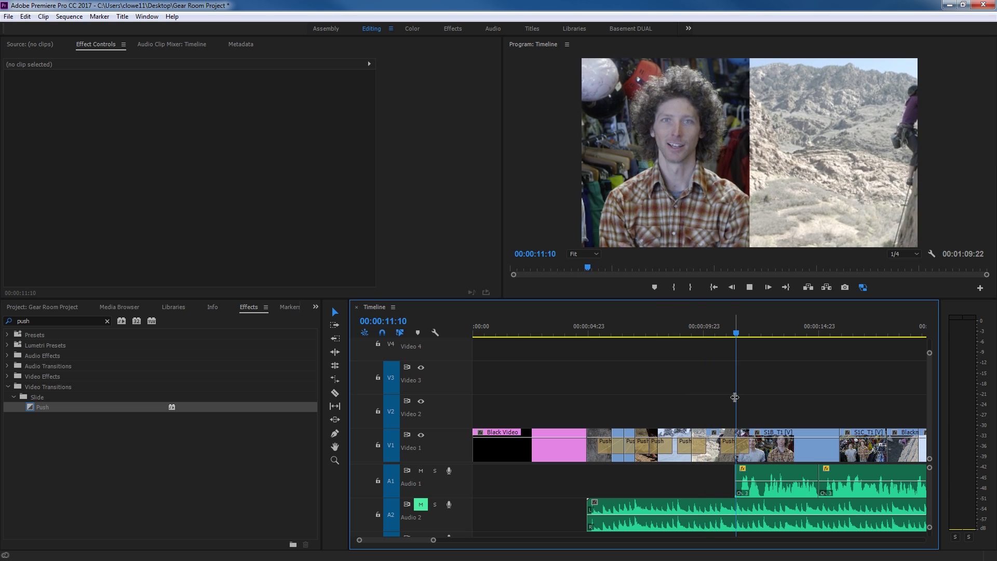
key(space)
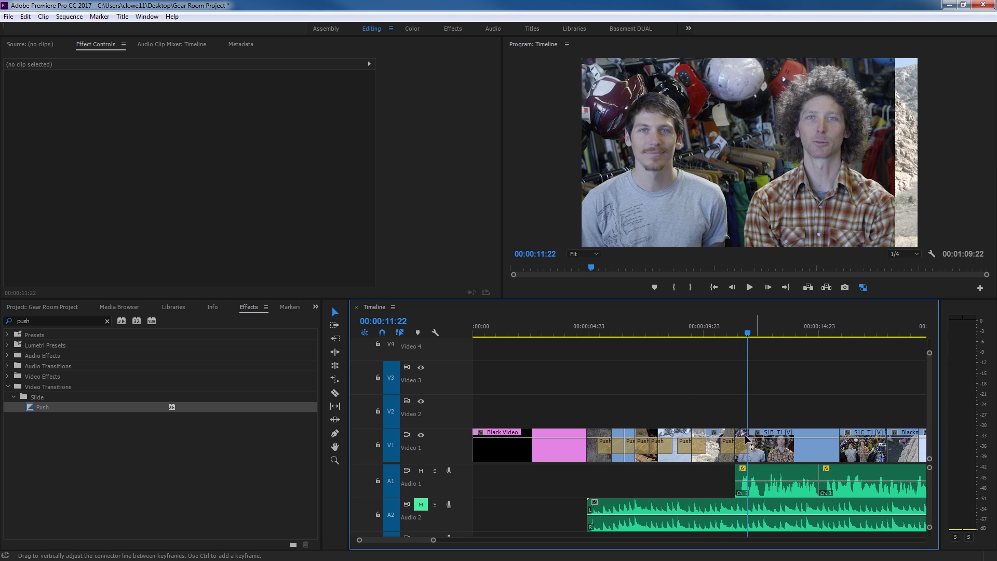
Step: Select the V1 clips after S1C_T2, from A015_C039 through A002_C021, and apply the default Push transition to them
key(Down)
key(minus)
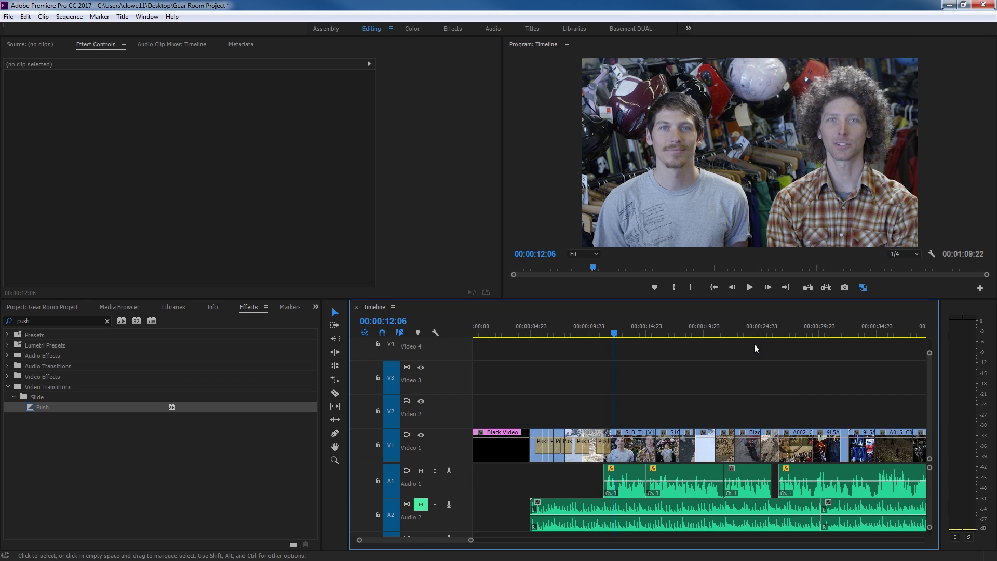
scroll(775, 377, down, 5)
click(740, 332)
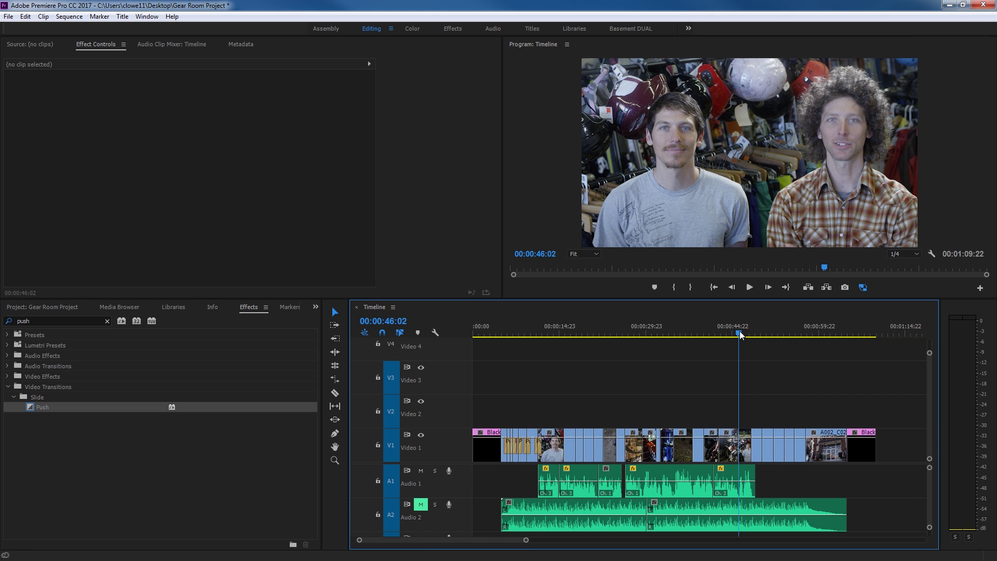
key(equal)
drag(767, 396, 923, 464)
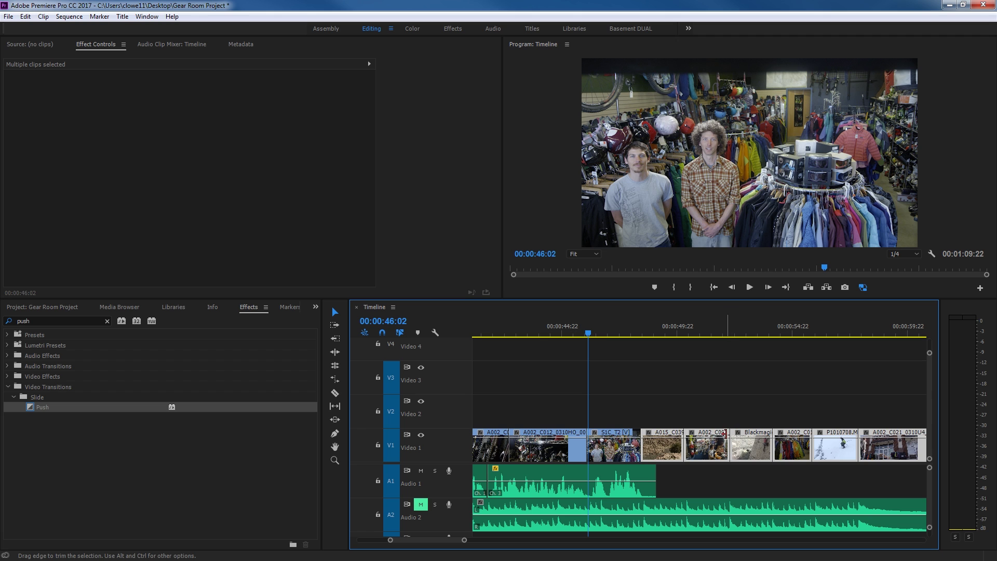
key(shift+d)
Step: Play the sequence from 00:00:49:10 to review the Push transitions near the end of the sequence
click(667, 333)
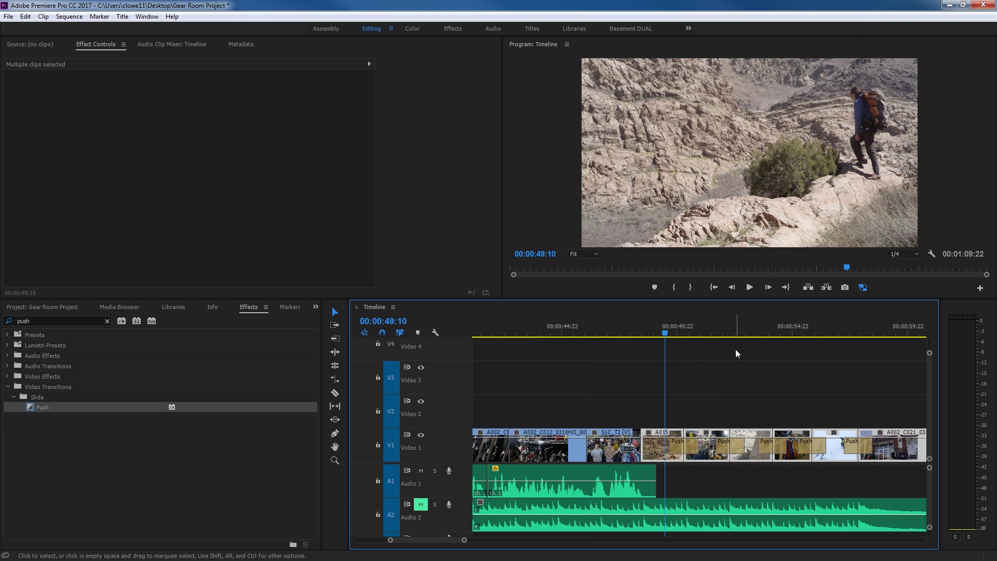
key(space)
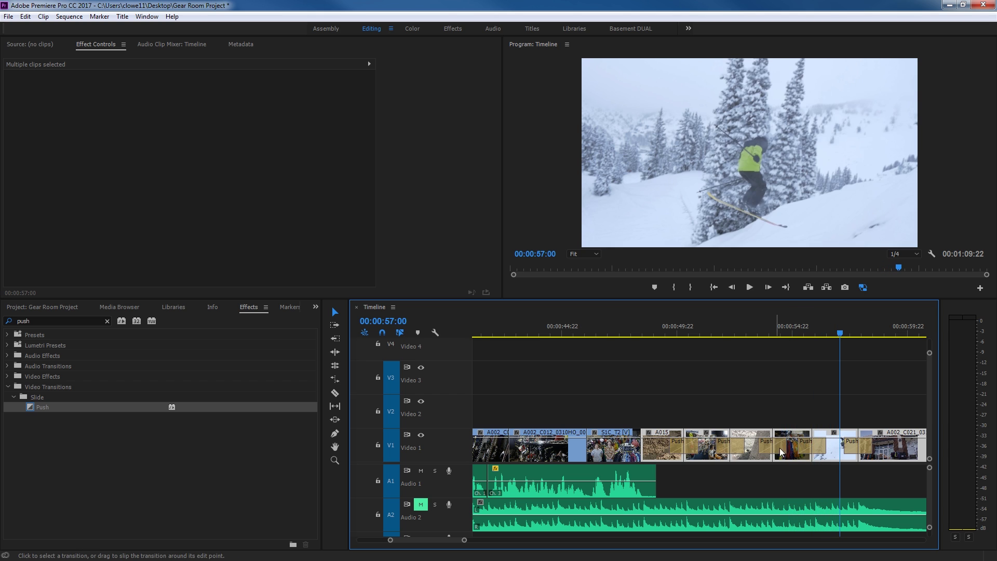
click(384, 425)
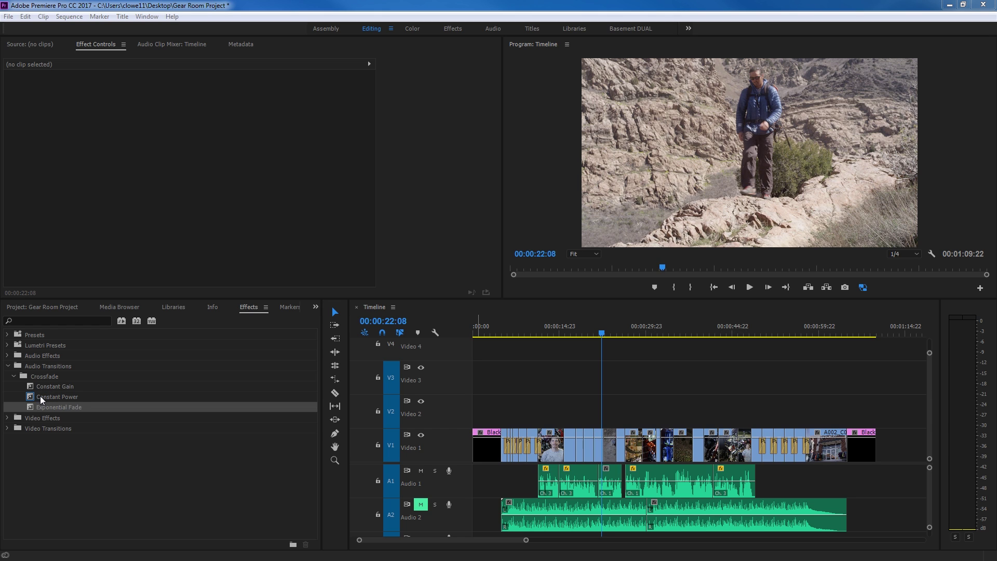
Step: Go through the Crossfade audio transitions, selecting Constant Power, Constant Gain and finally Exponential Fade
click(42, 396)
click(55, 386)
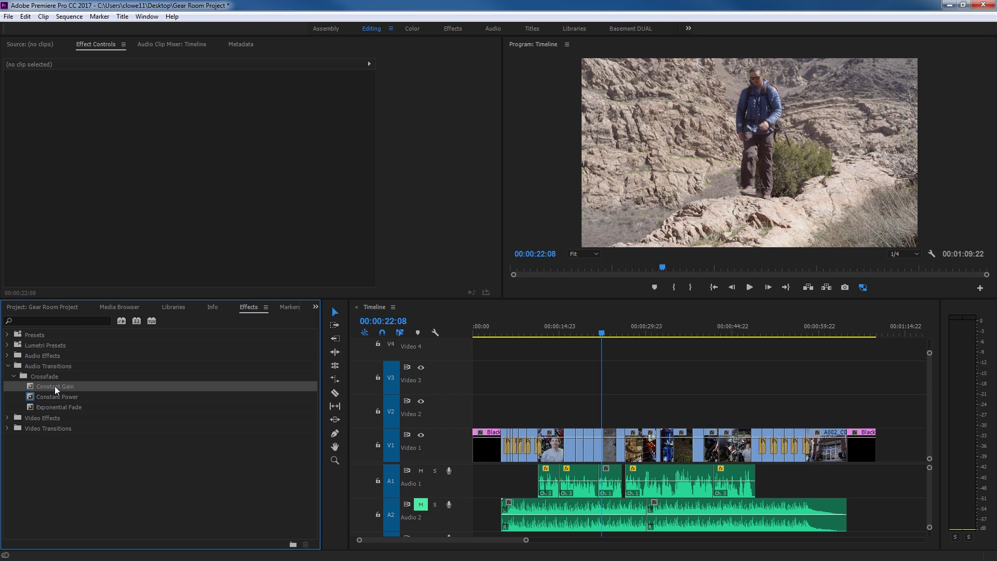
click(59, 406)
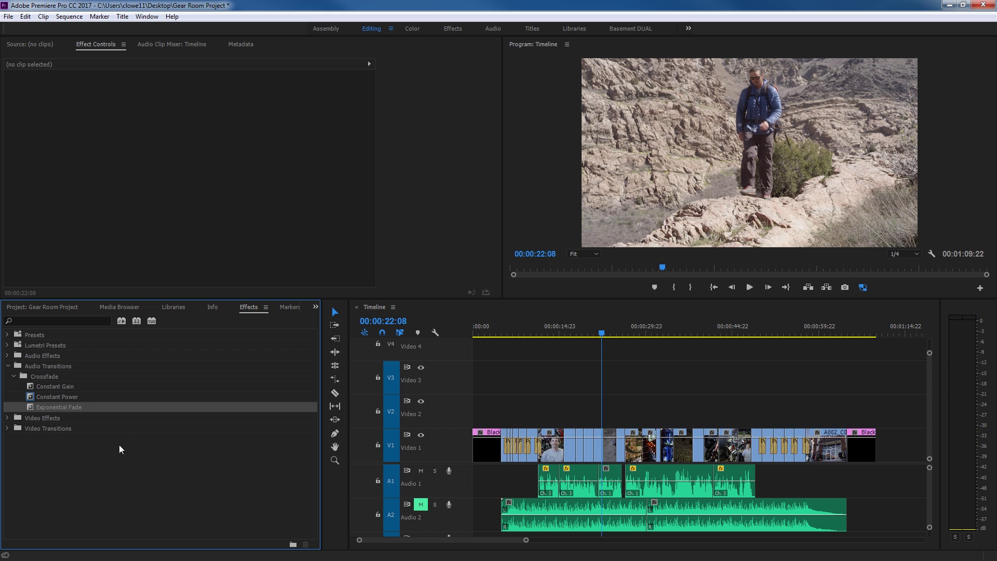
Step: Switch to the browser and examine the Adobe Press article's descriptions and curves for Constant Gain, Constant Power and Exponential Fade
key(alt+Tab)
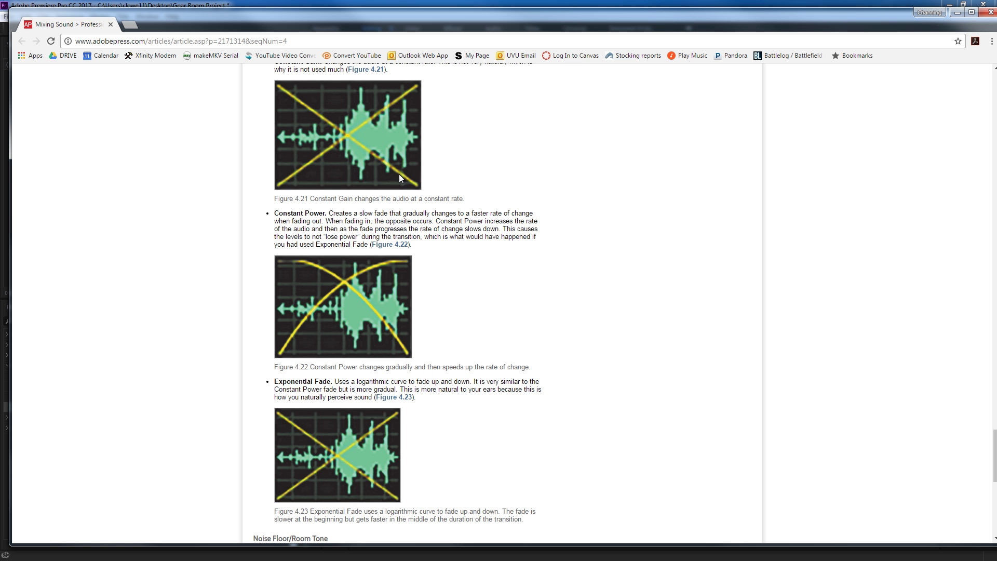
scroll(385, 191, up, 1)
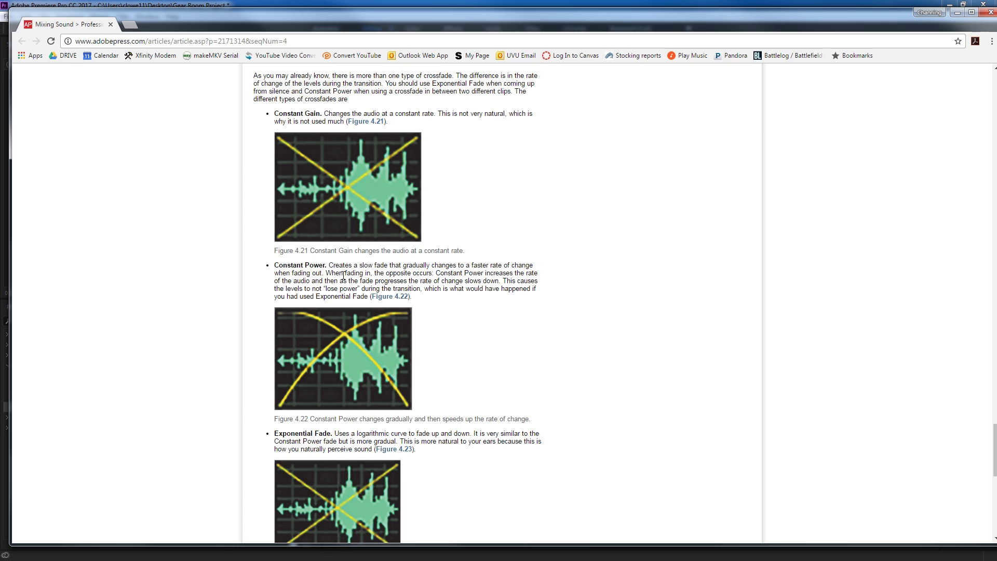
scroll(312, 297, down, 1)
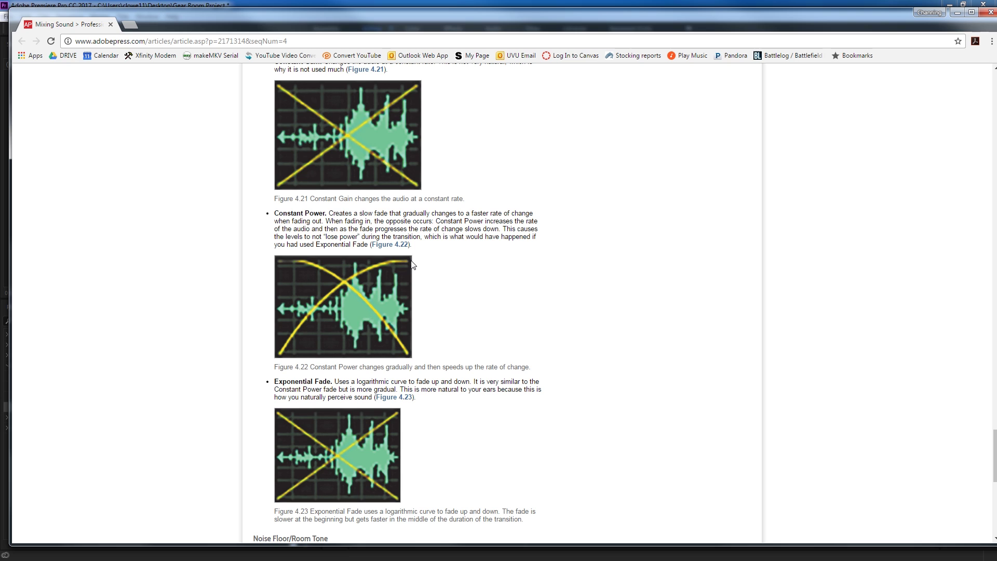
scroll(371, 303, down, 2)
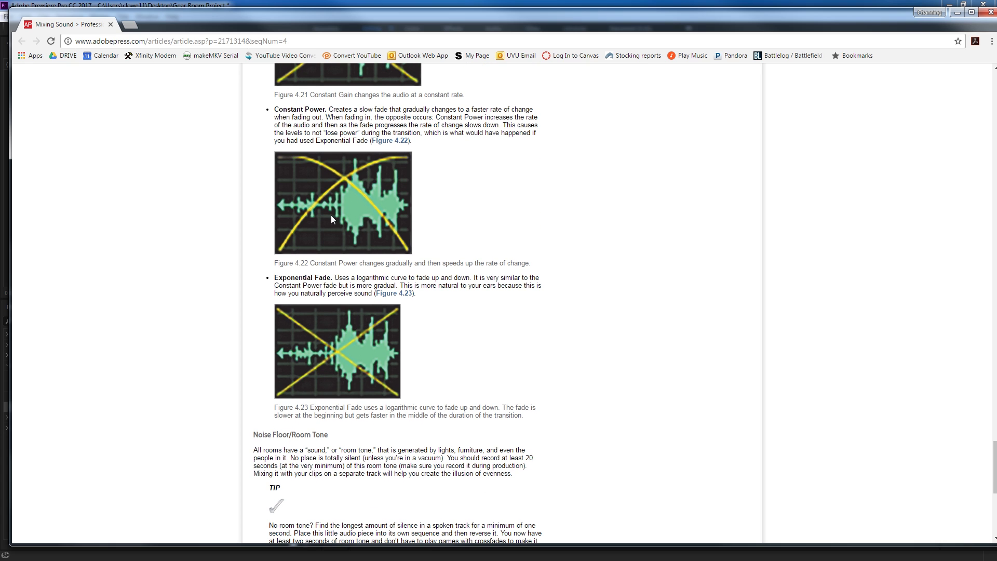
scroll(339, 206, up, 3)
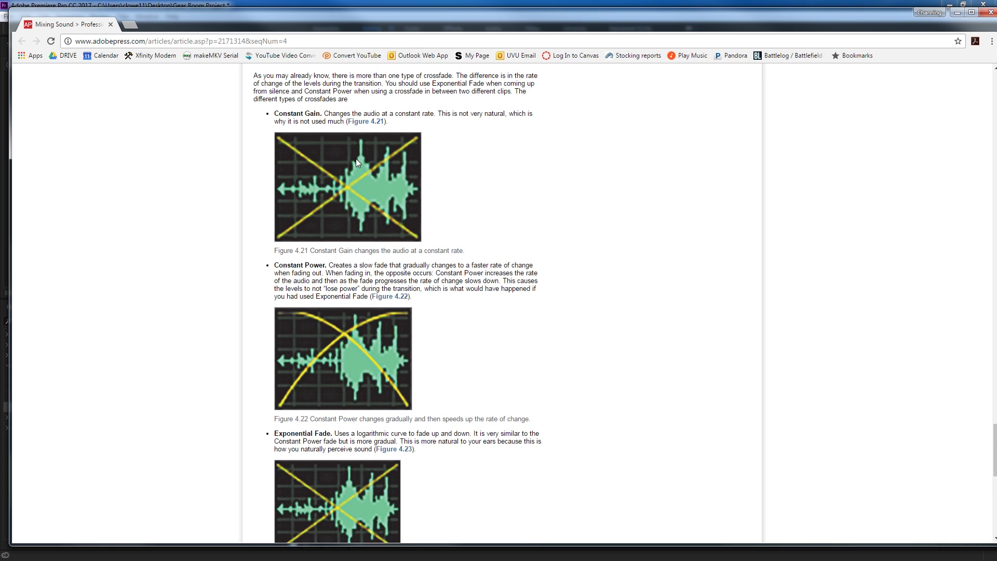
scroll(351, 195, down, 2)
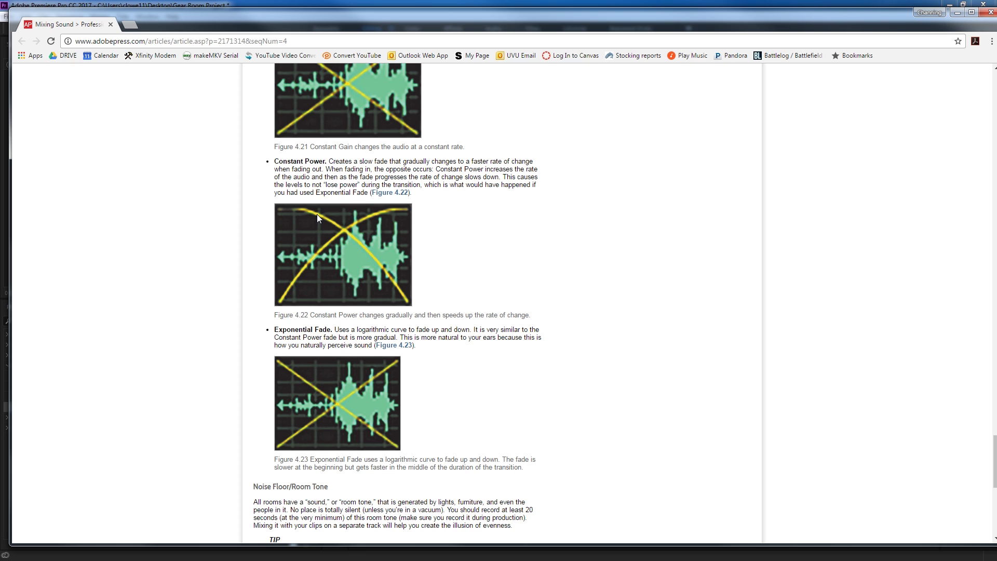
Step: Return to Premiere Pro and select the Constant Power crossfade
click(958, 11)
click(57, 397)
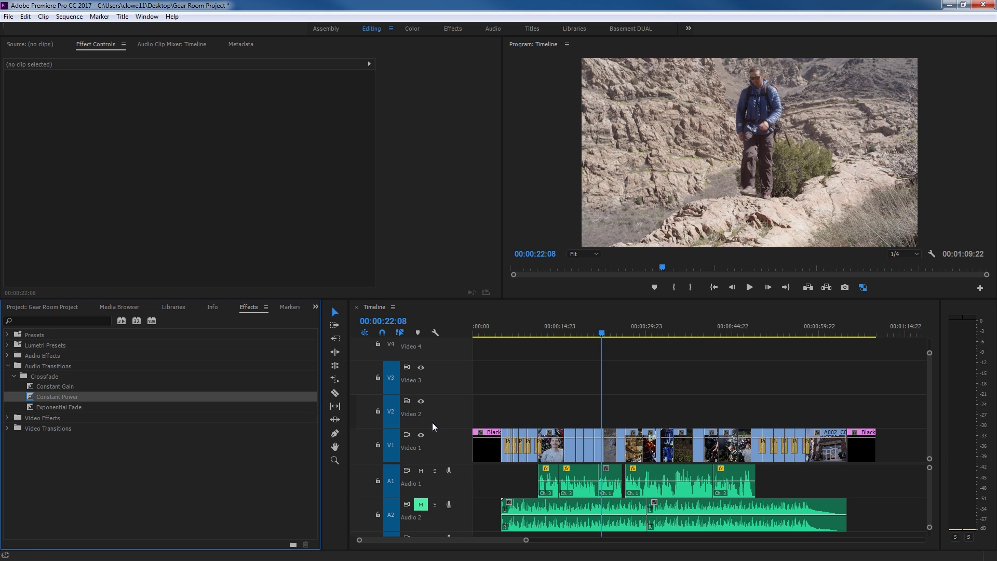
Step: Mute the Audio 1 track and unmute the Audio 2 music track
click(587, 375)
key(=)
key(=)
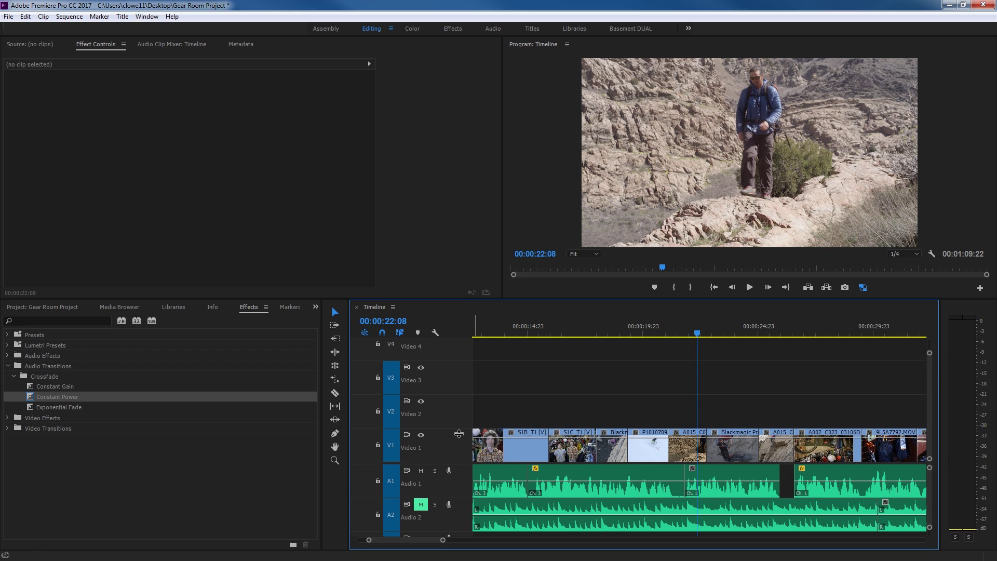
scroll(643, 508, down, 1)
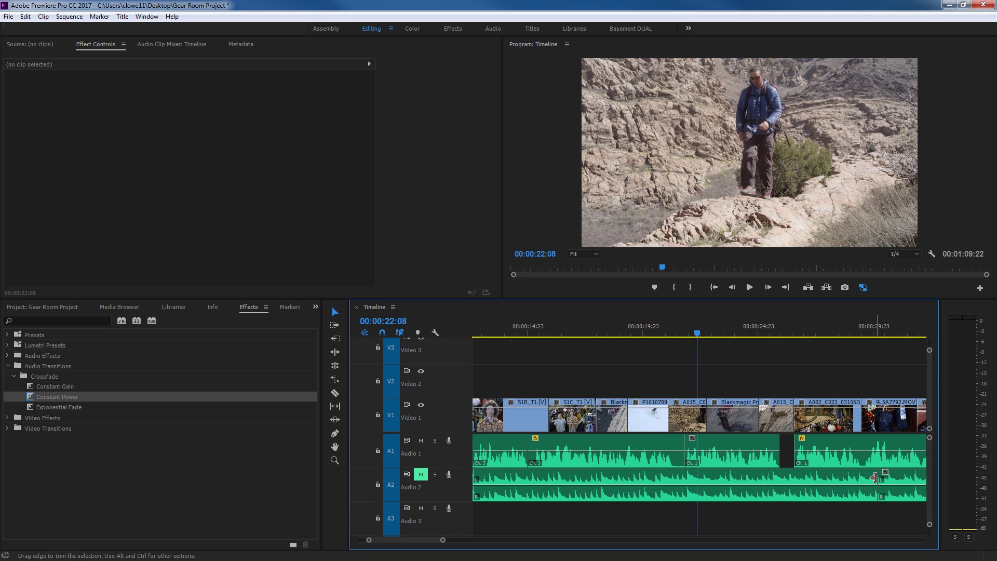
key(minus)
key(minus)
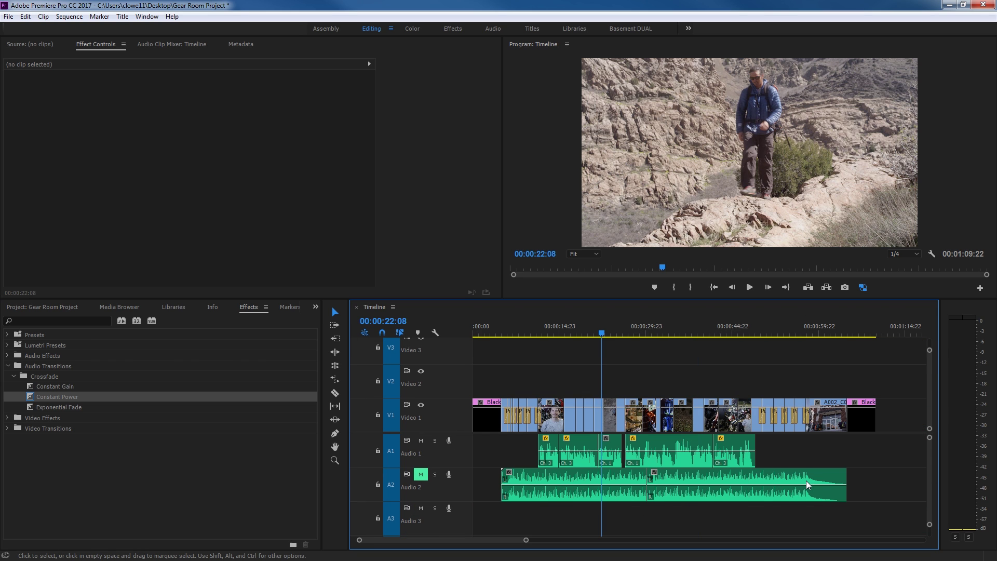
click(504, 451)
click(421, 441)
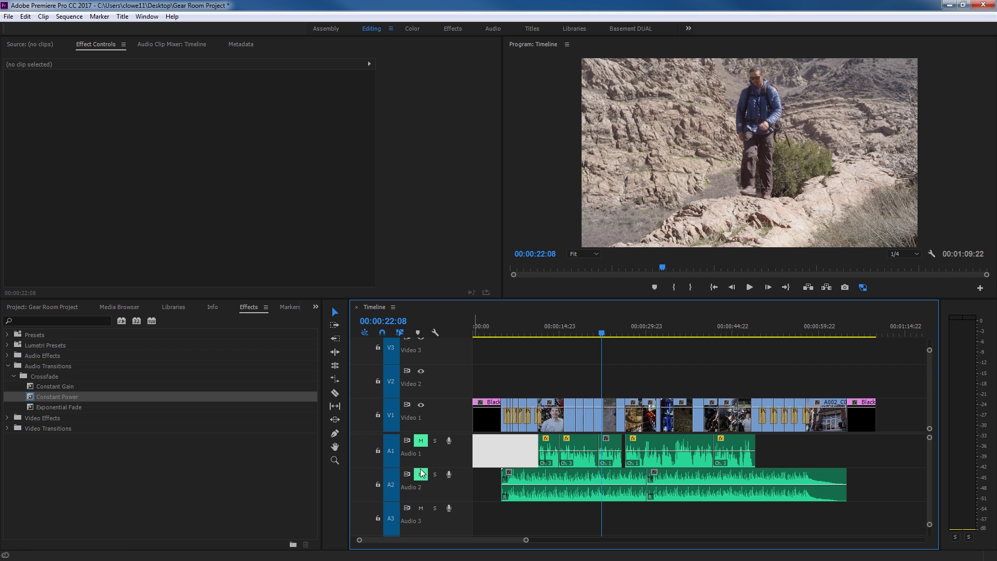
click(420, 474)
Step: Play the sequence from 00:00:28:06 to hear the cut between the two Beach Bum.mp3 clips on Audio 2
click(630, 334)
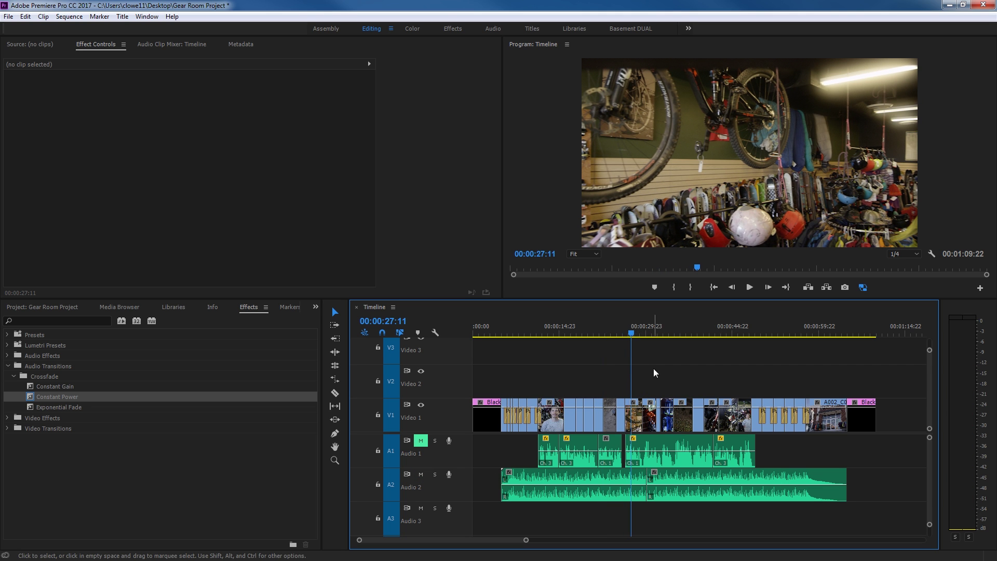
click(636, 336)
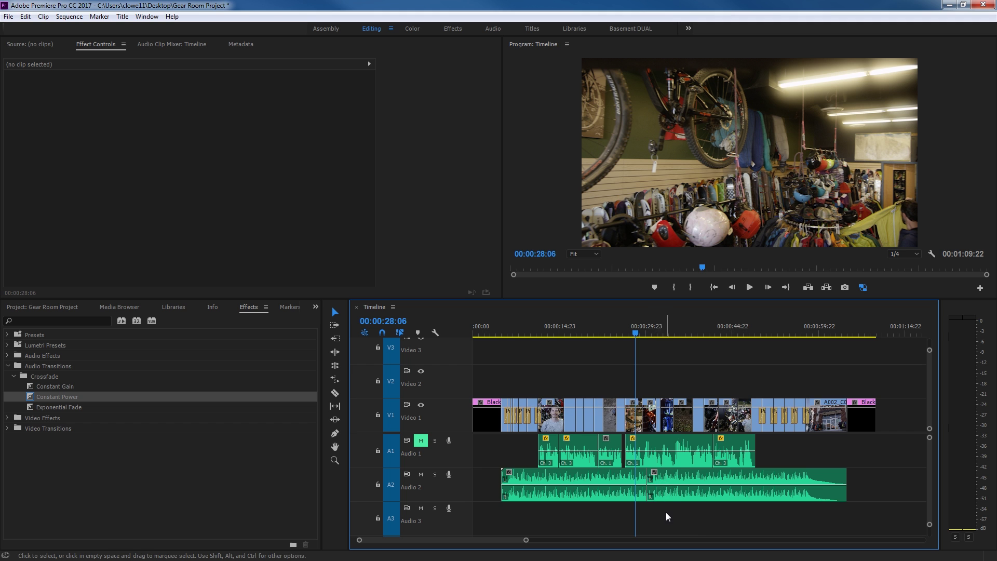
key(=)
key(=)
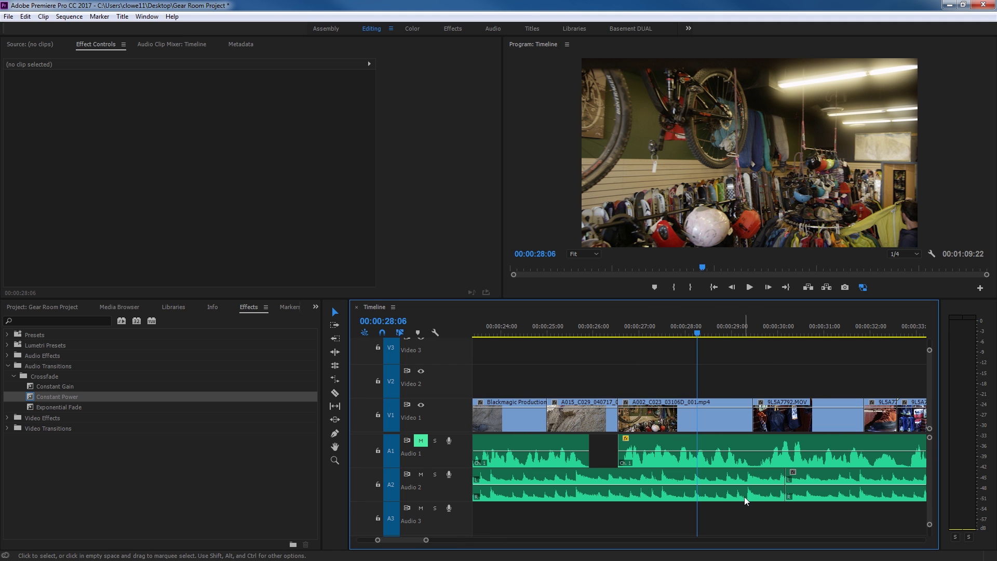
key(space)
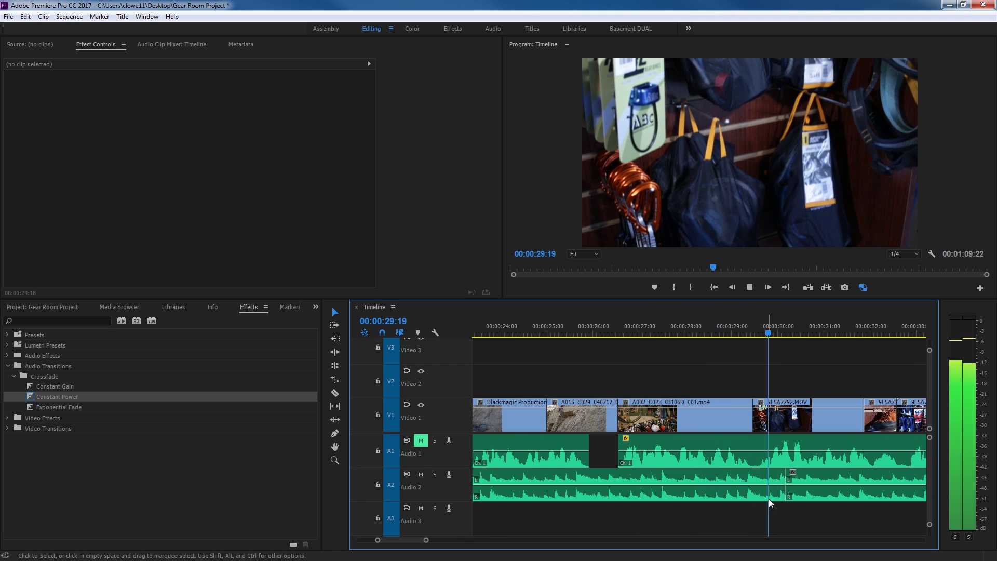
key(space)
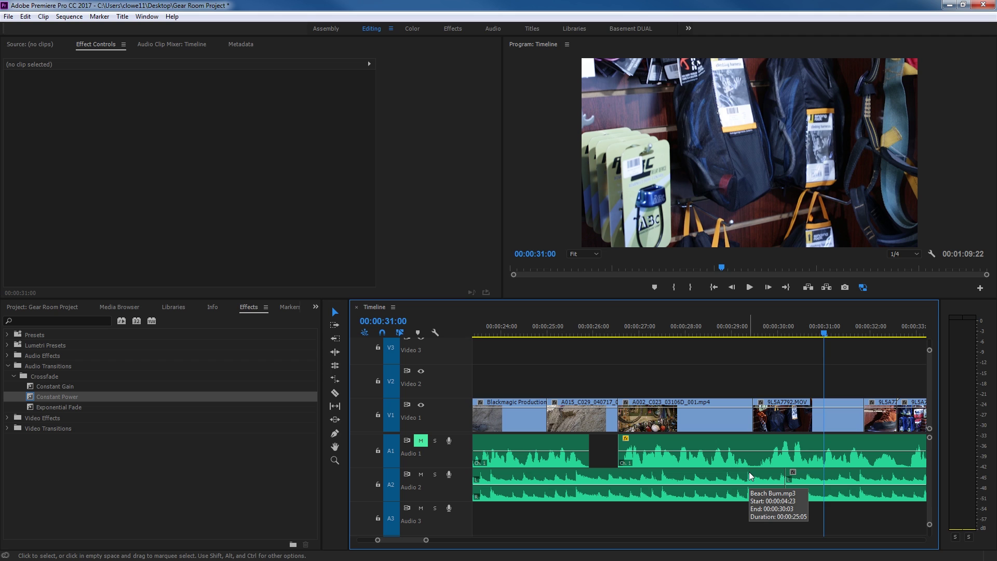
Step: Apply the default Constant Power crossfade to the Audio 2 music cut at 00:00:30:04 and lengthen it to 00:00:03:12
key(Up)
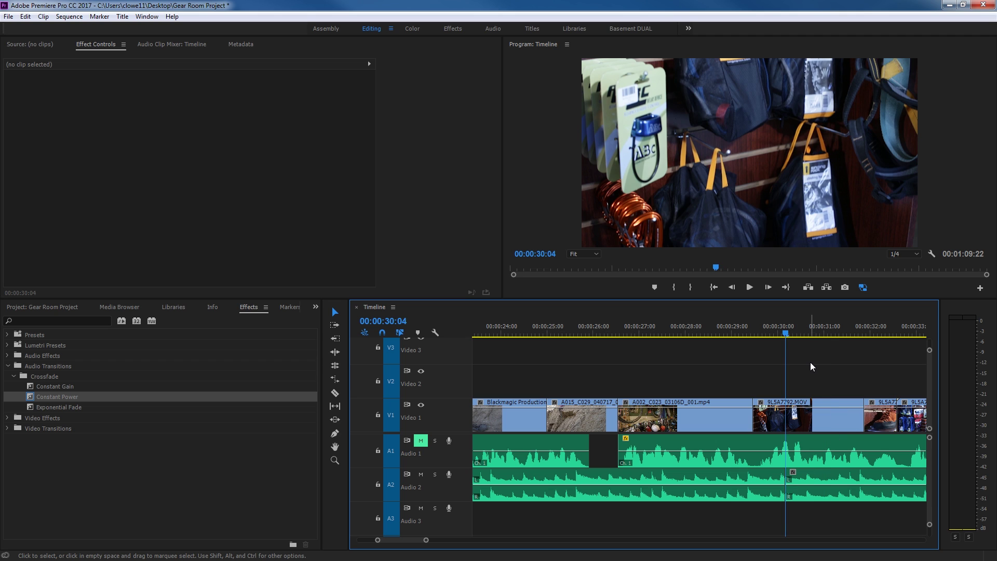
key(ctrl+shift+d)
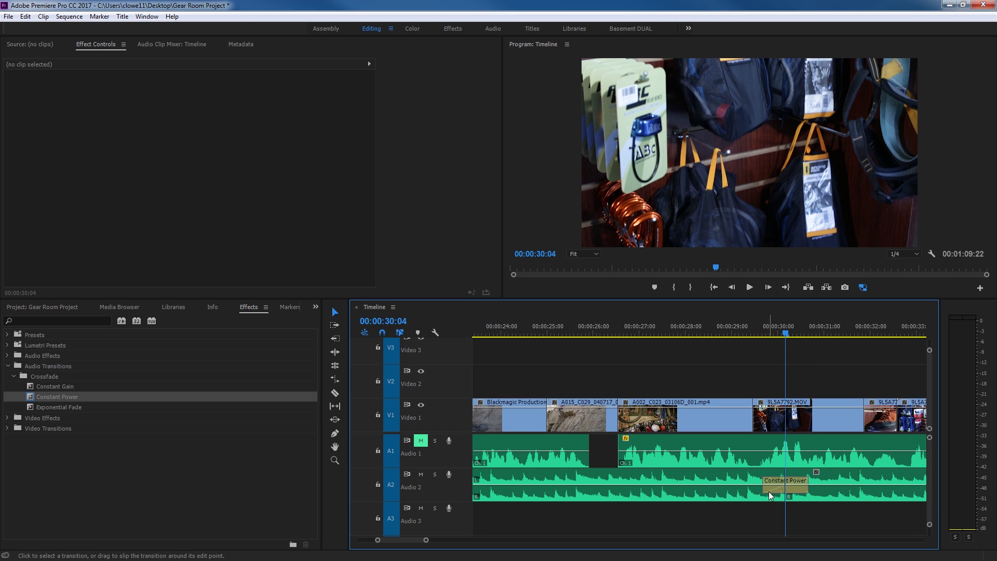
double_click(795, 490)
click(544, 294)
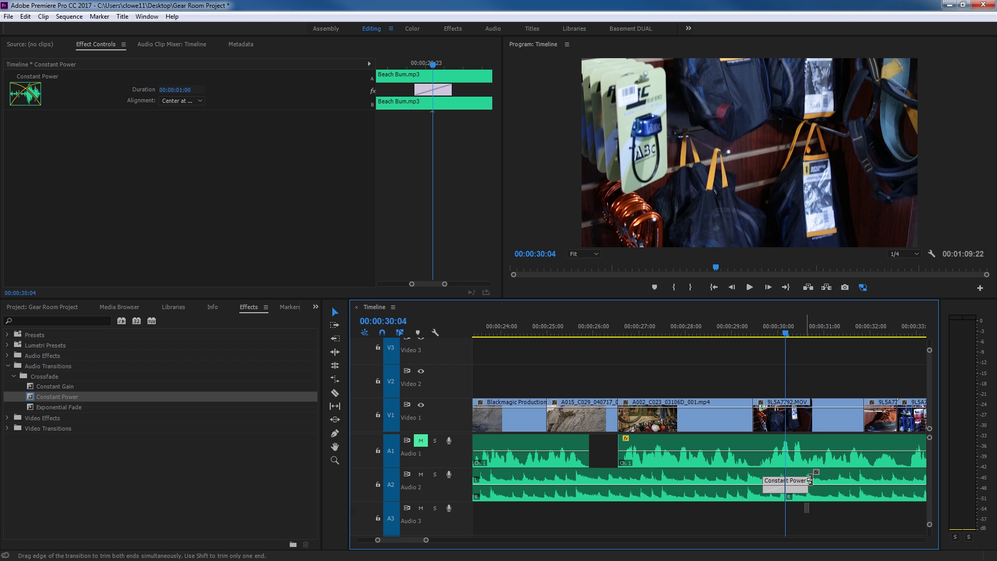
drag(811, 480, 865, 480)
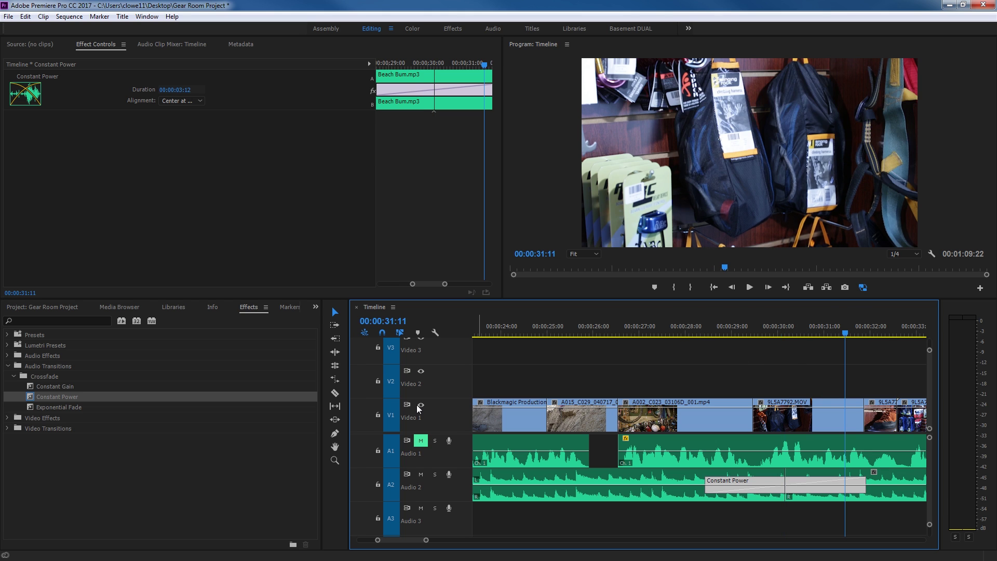
Step: Hide the Video 1 track and play through the long Constant Power crossfade
click(421, 405)
click(679, 329)
key(space)
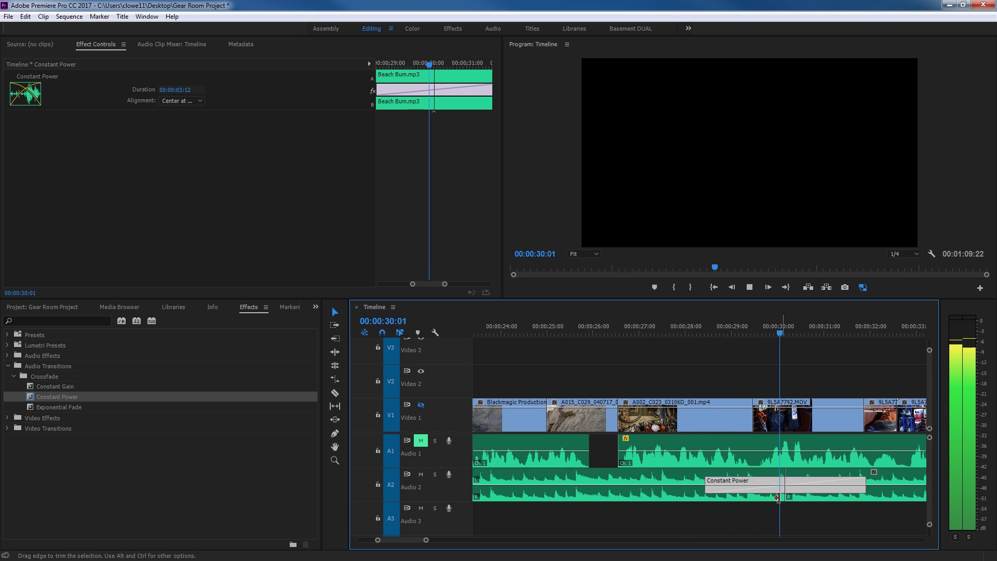
key(space)
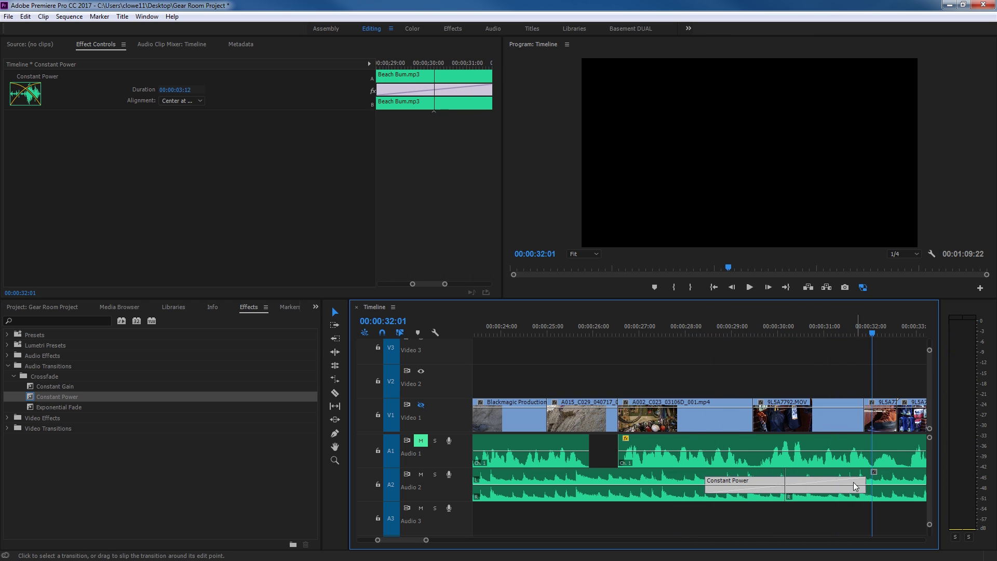
Step: Shorten the Constant Power crossfade to 00:00:00:08 and play across it from 00:00:29:01
drag(865, 481, 793, 481)
click(734, 334)
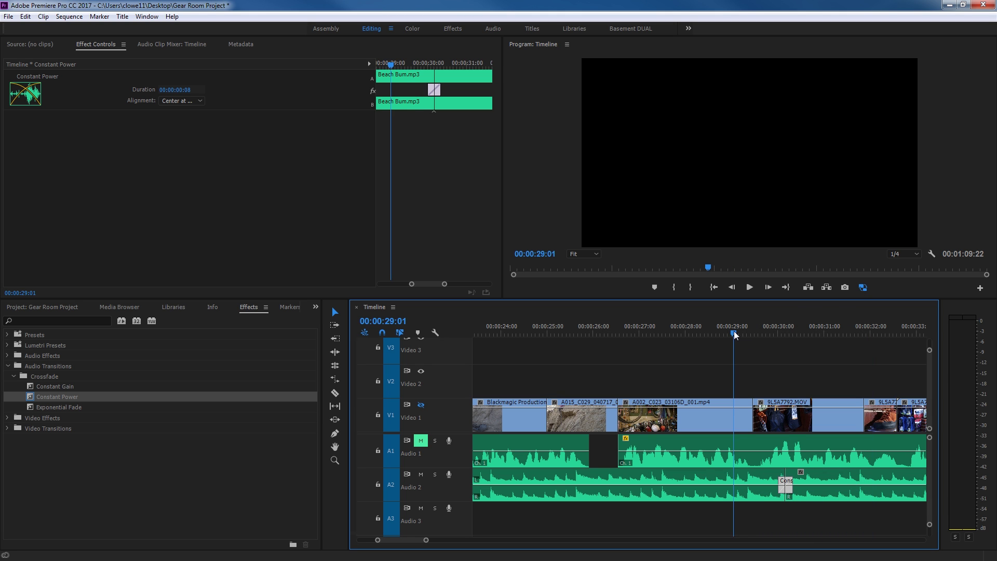
key(space)
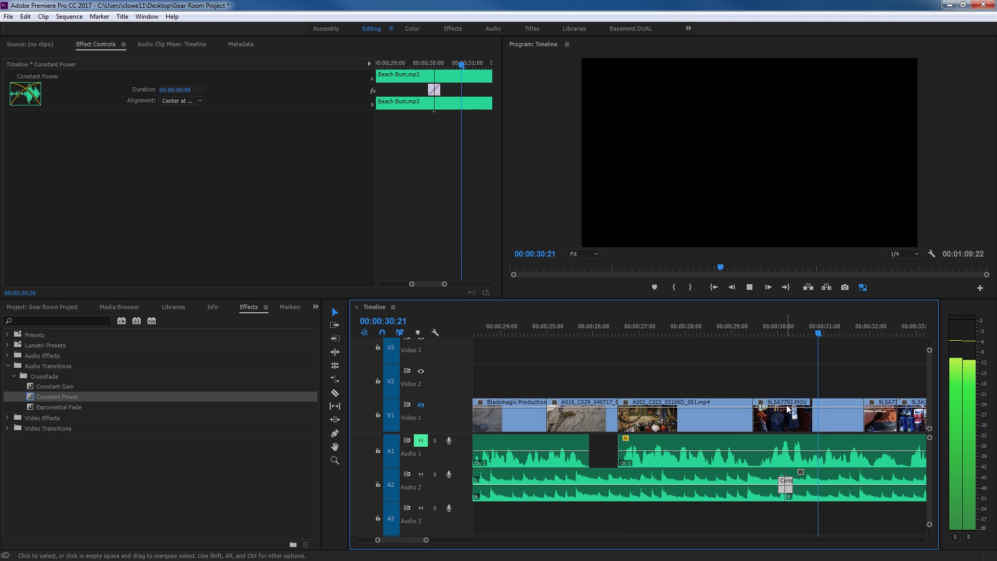
key(space)
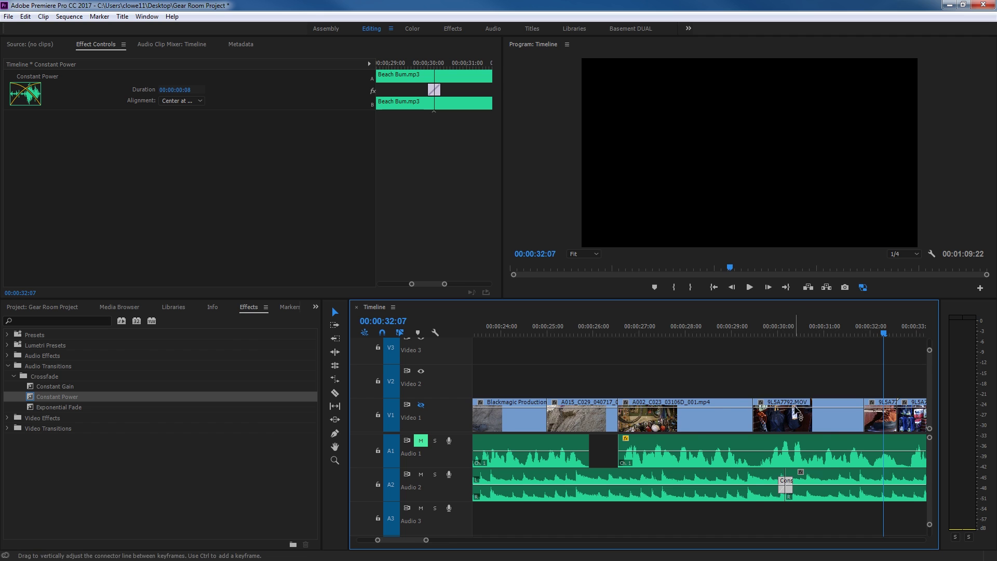
Step: Make the Video 1 track visible again and delete the Black Video clip at the end of the sequence
key(minus)
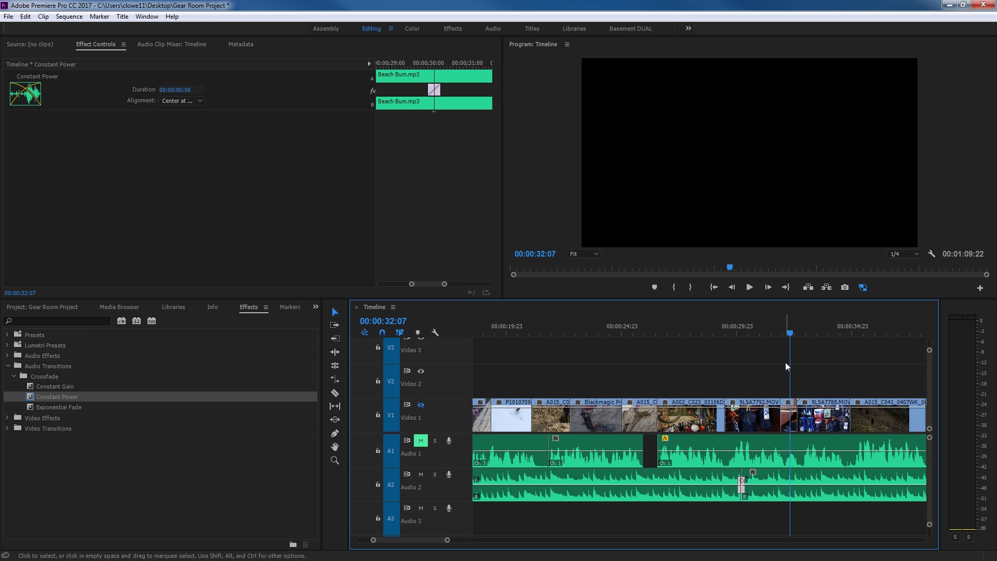
click(778, 331)
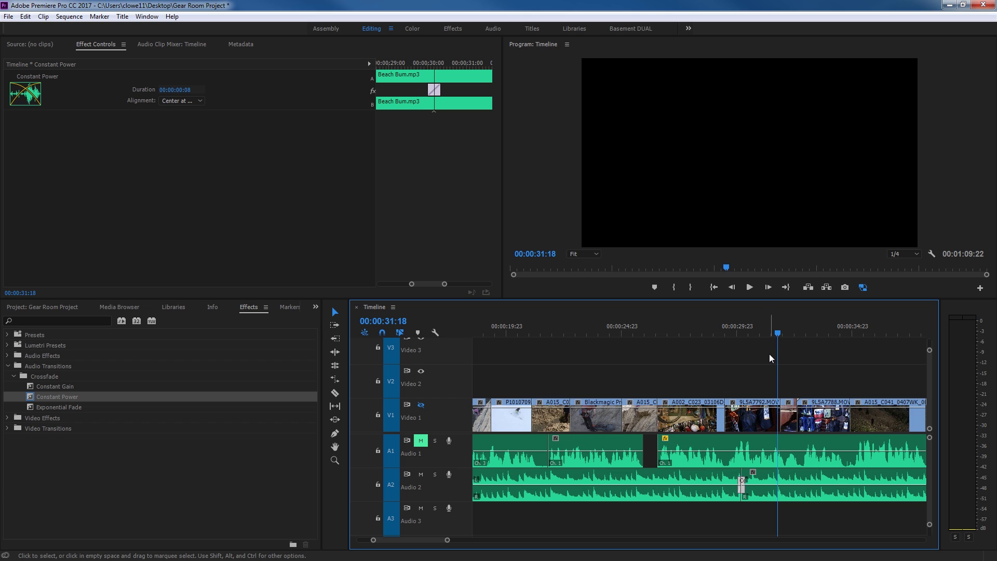
key(End)
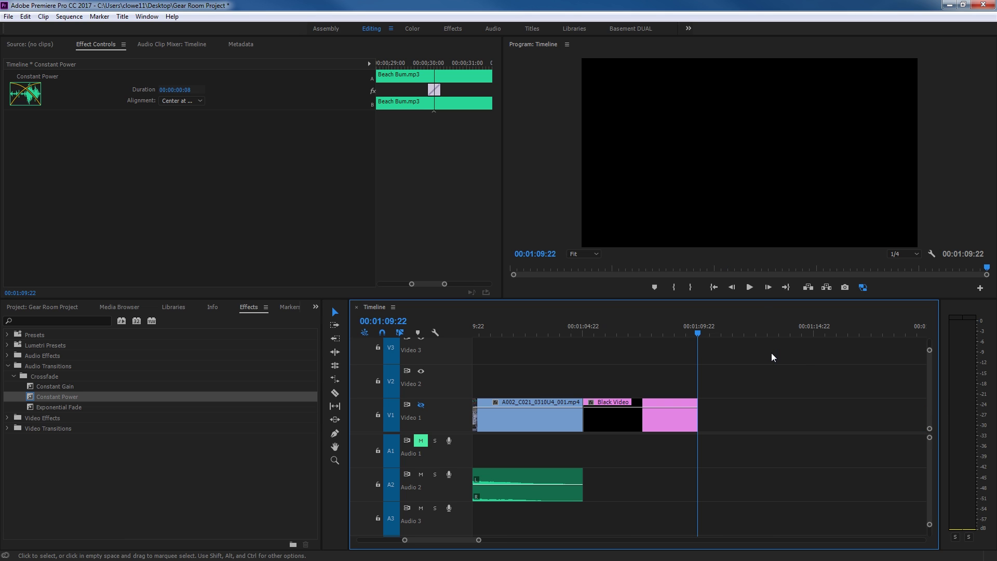
key(Up)
click(516, 330)
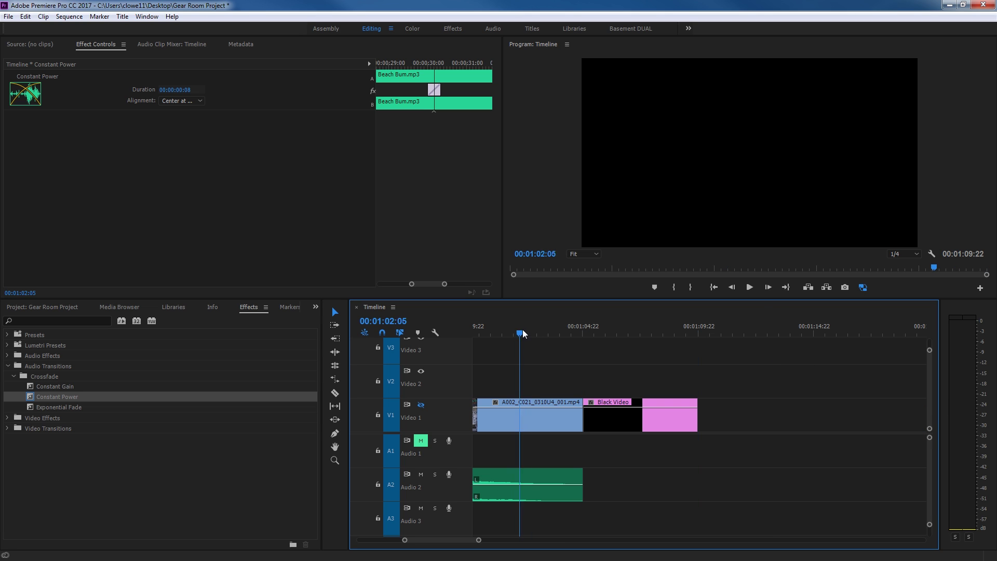
click(421, 405)
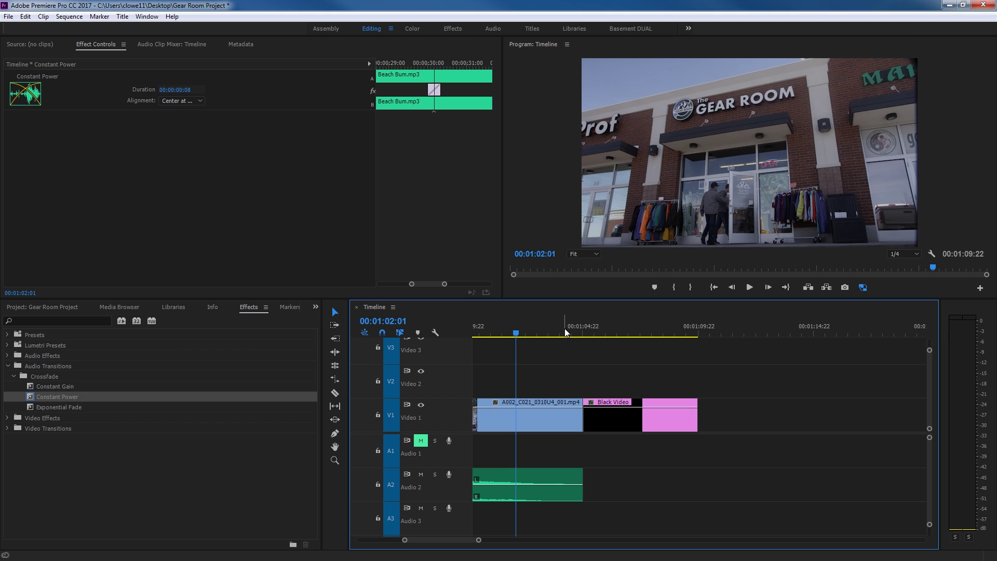
drag(629, 380, 687, 459)
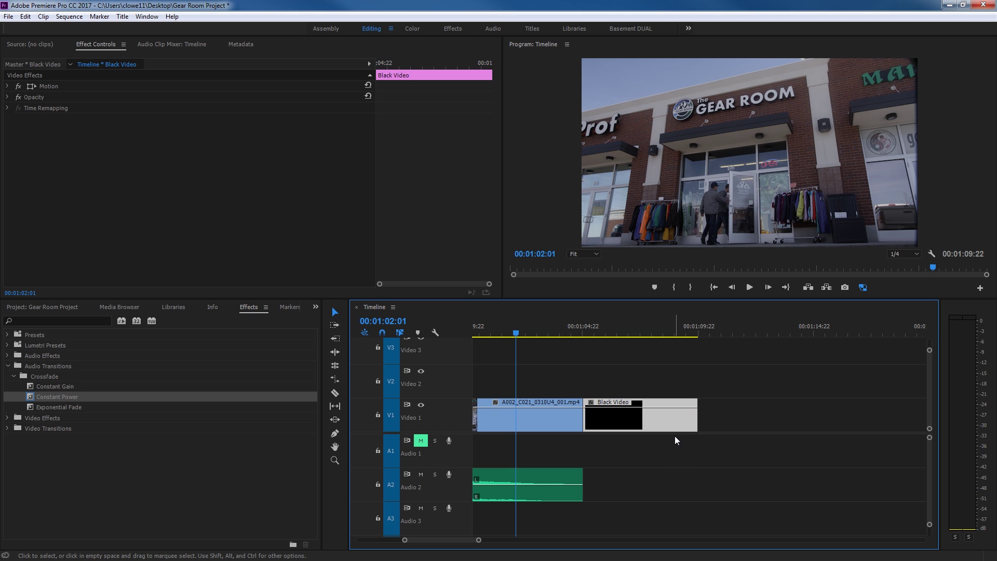
key(Delete)
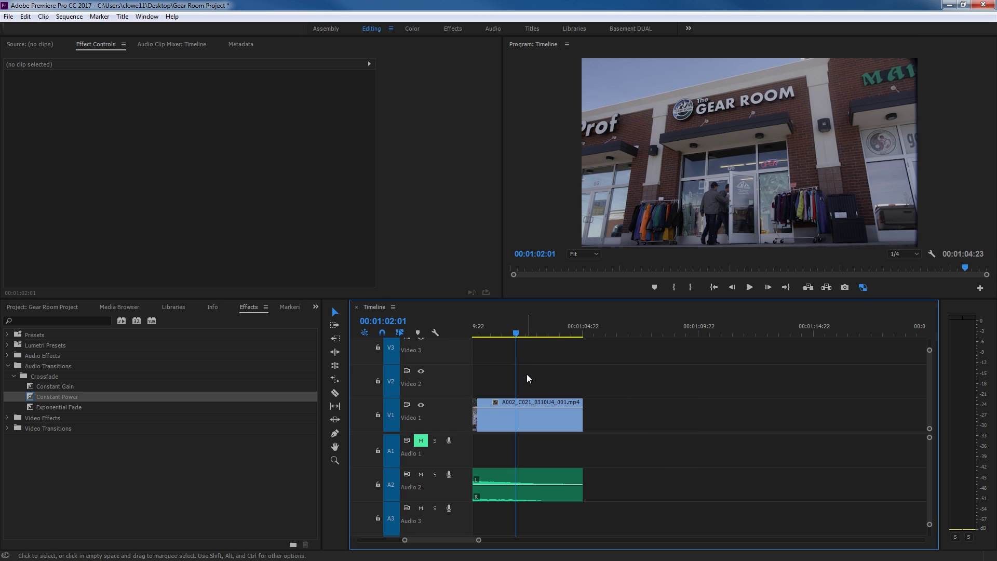
Step: Apply the default Cross Dissolve to the end of the last video clip and play back the fade to black
key(Down)
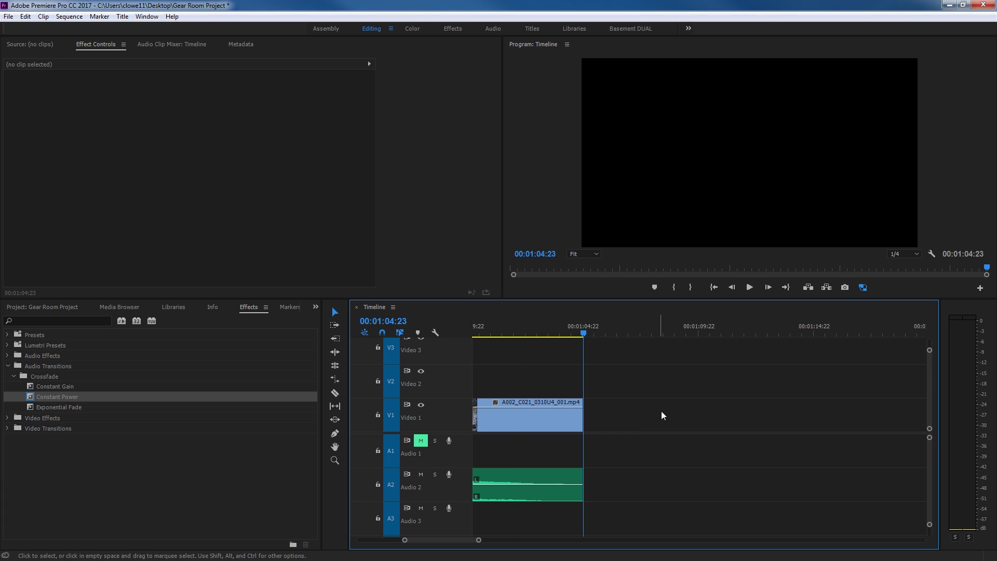
key(ctrl+d)
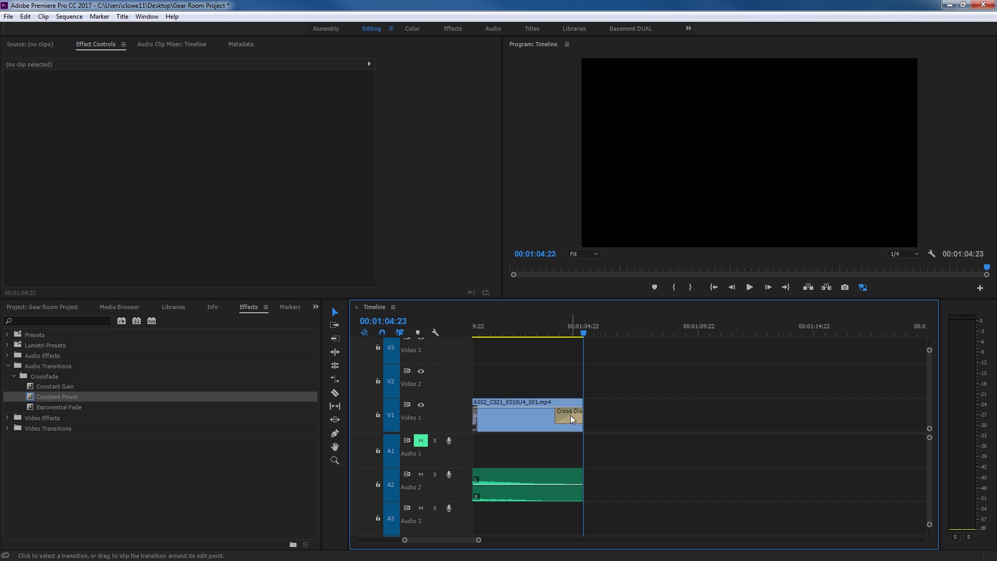
click(547, 330)
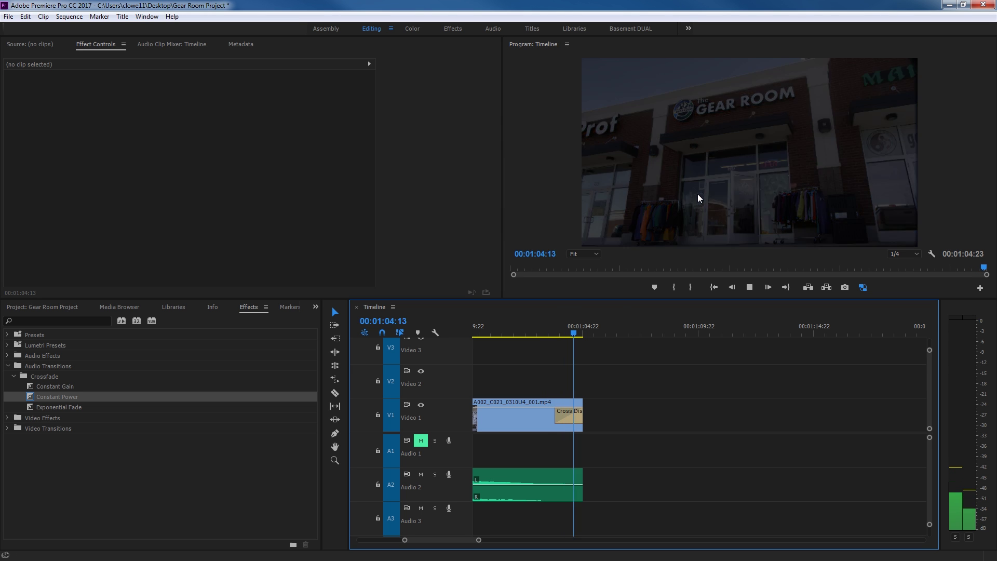
click(548, 330)
Step: Trim the end of the Audio 2 music clip to 00:00:58:10 and start playback before its new end
key(minus)
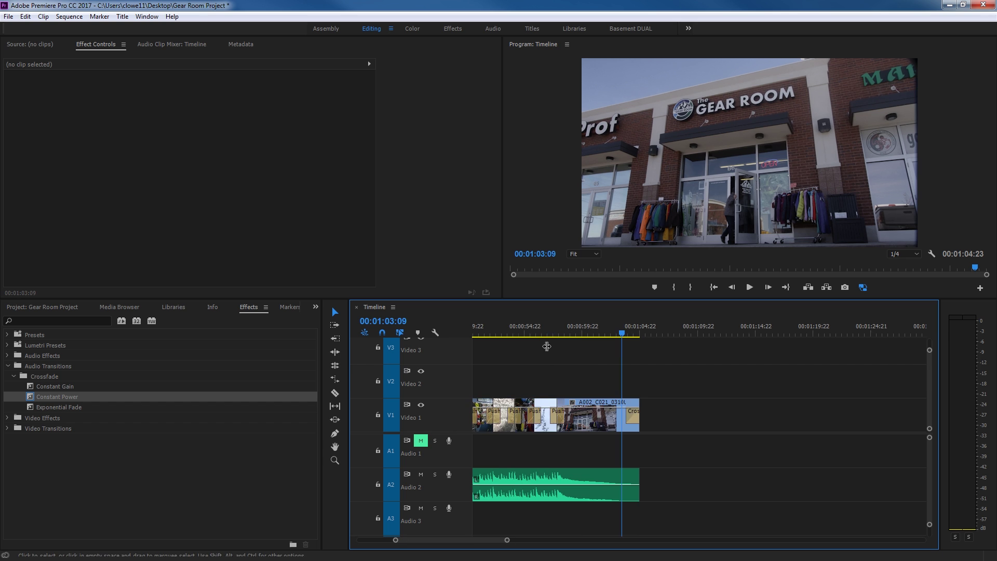
drag(667, 477, 630, 476)
click(611, 326)
key(space)
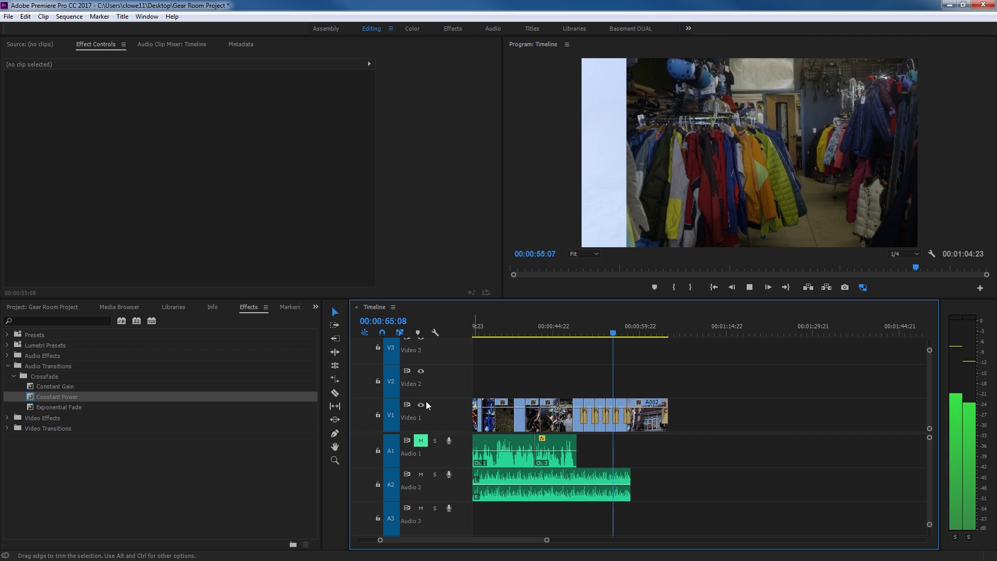
Step: Hide the Video 1 track and listen to the music's abrupt ending
click(421, 404)
key(space)
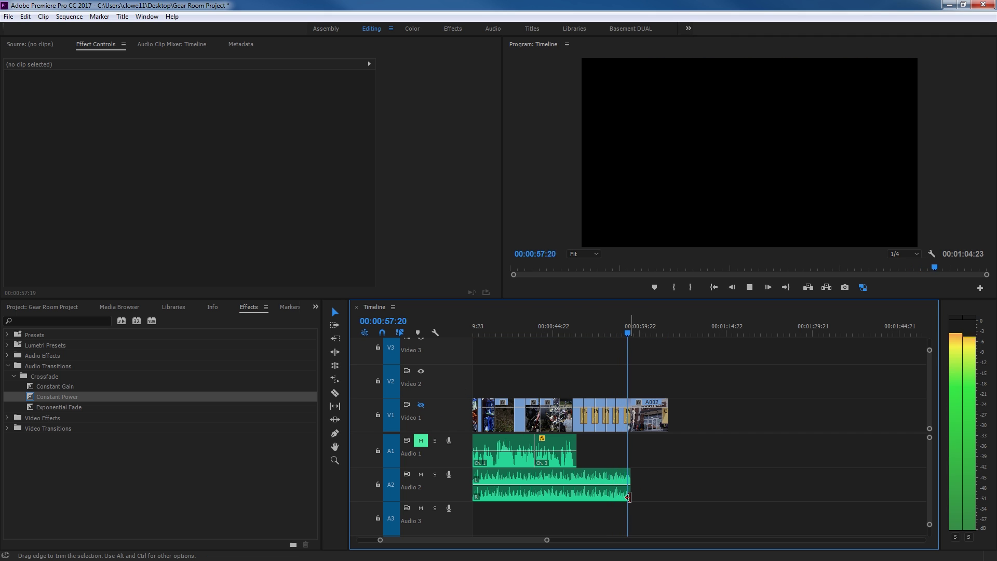
key(space)
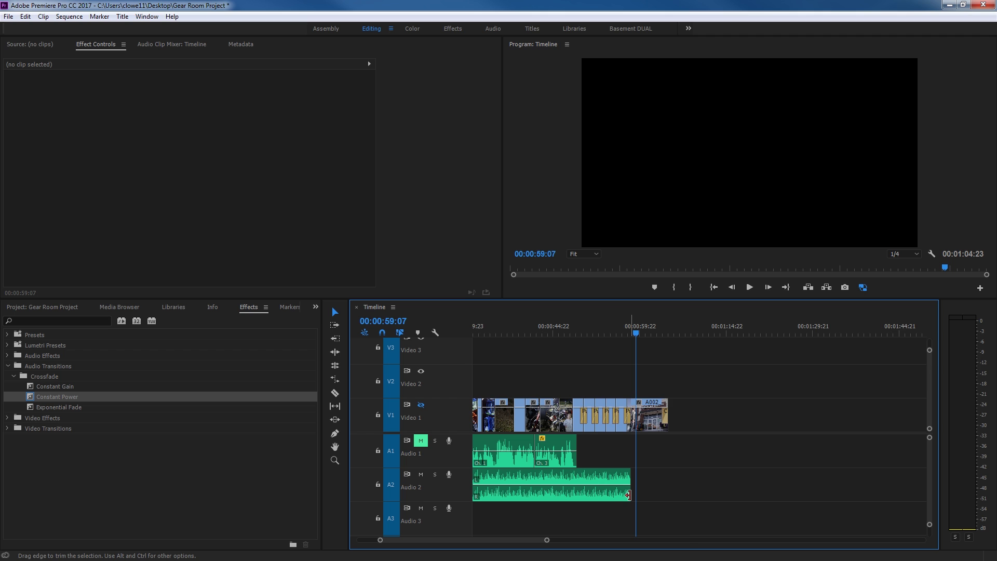
Step: Apply a Constant Power fade to the music clip's end at 00:00:58:10 and play through it
key(equal)
key(equal)
key(equal)
key(Up)
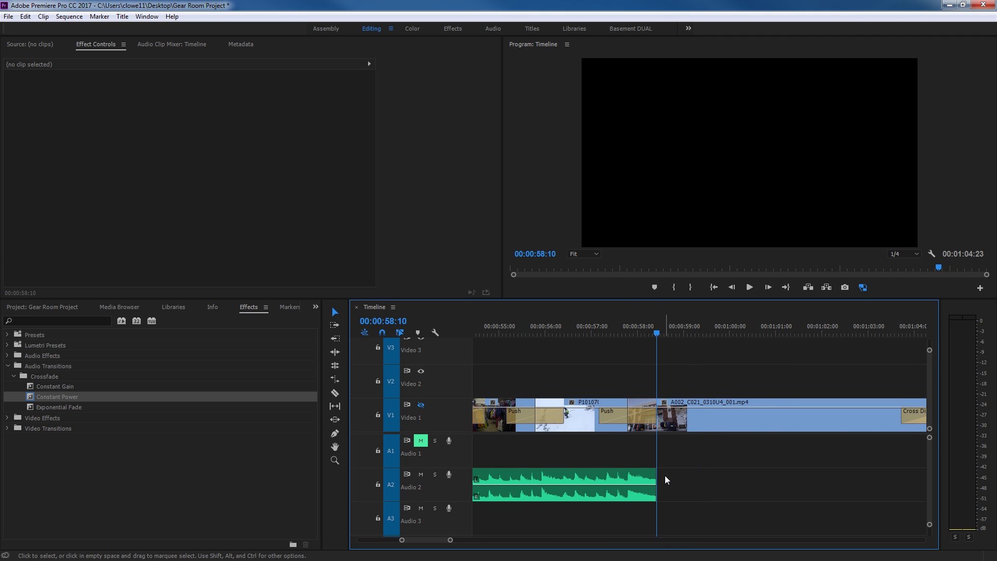
key(ctrl+shift+d)
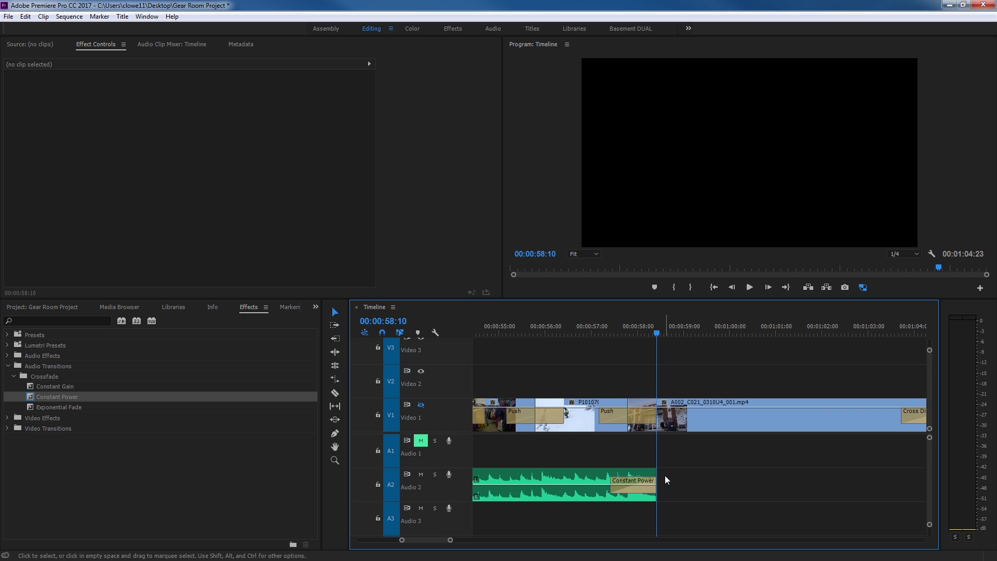
click(610, 334)
key(space)
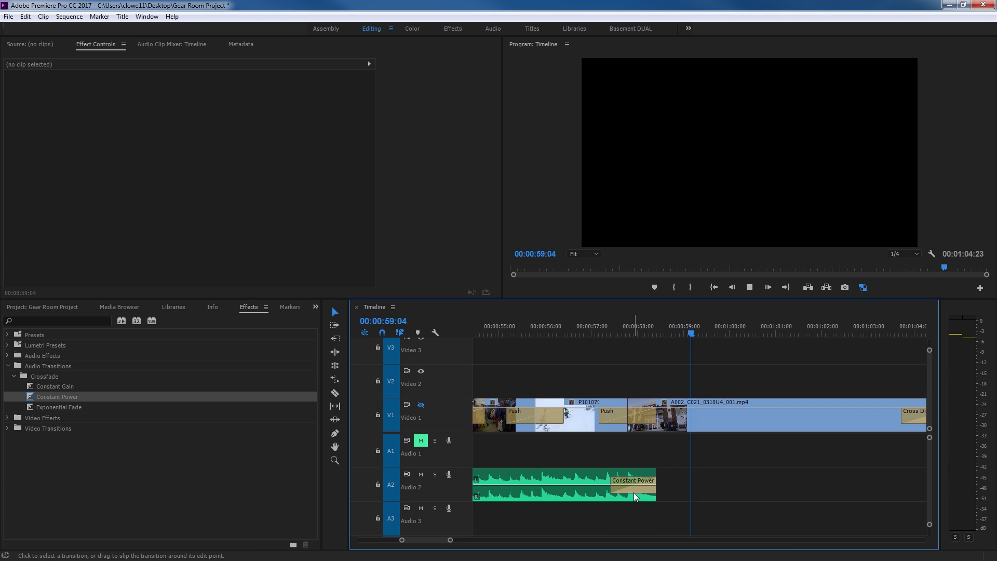
key(space)
Step: Extend the Audio 2 music clip's end and lengthen its Constant Power fade-out to 00:00:03:02
drag(655, 474, 602, 481)
click(582, 328)
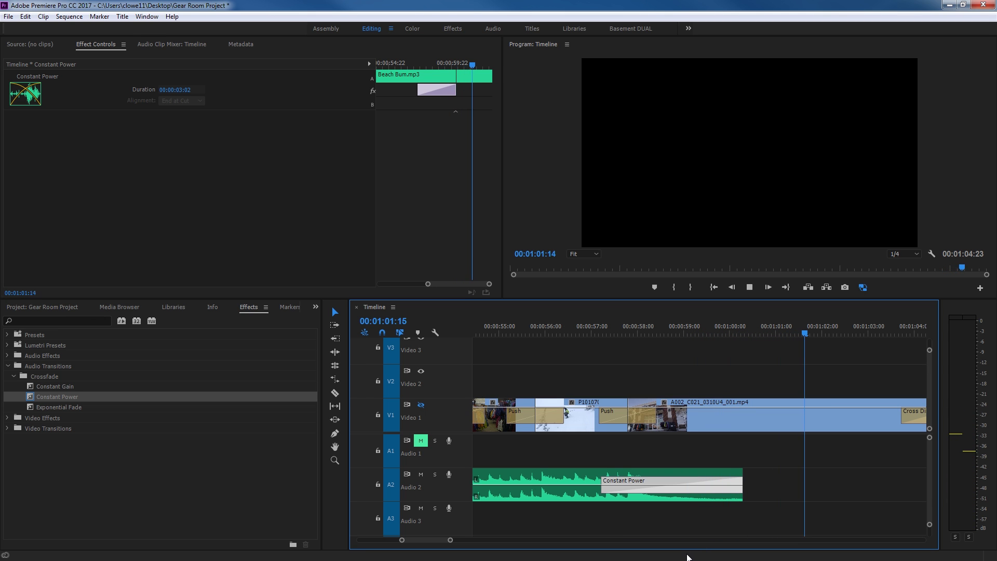
key(space)
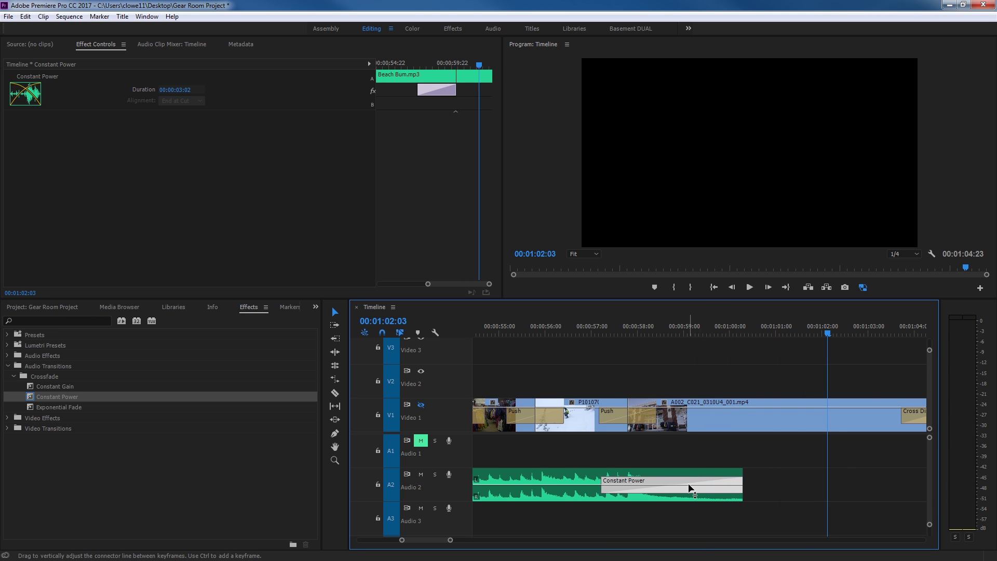
click(565, 393)
key(backslash)
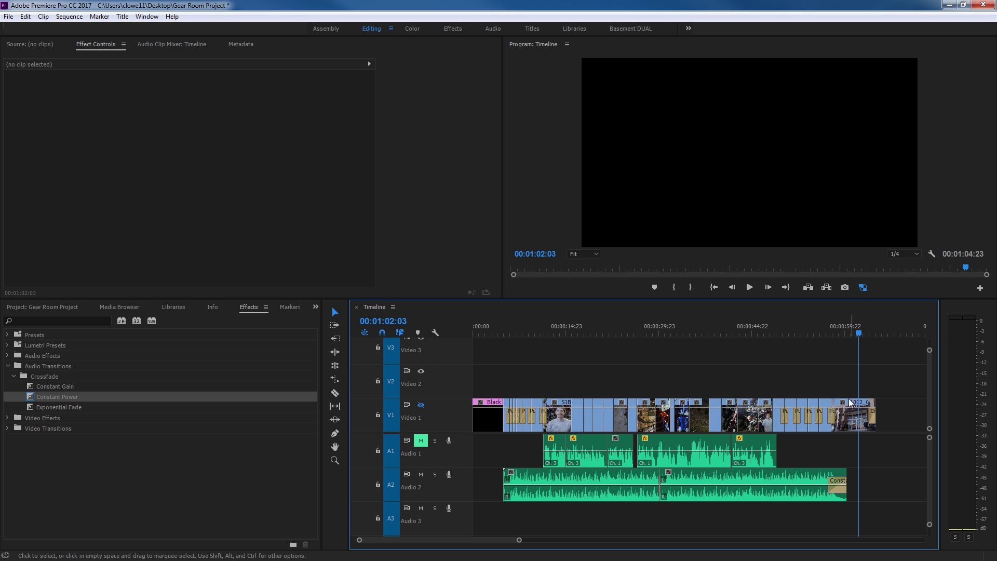